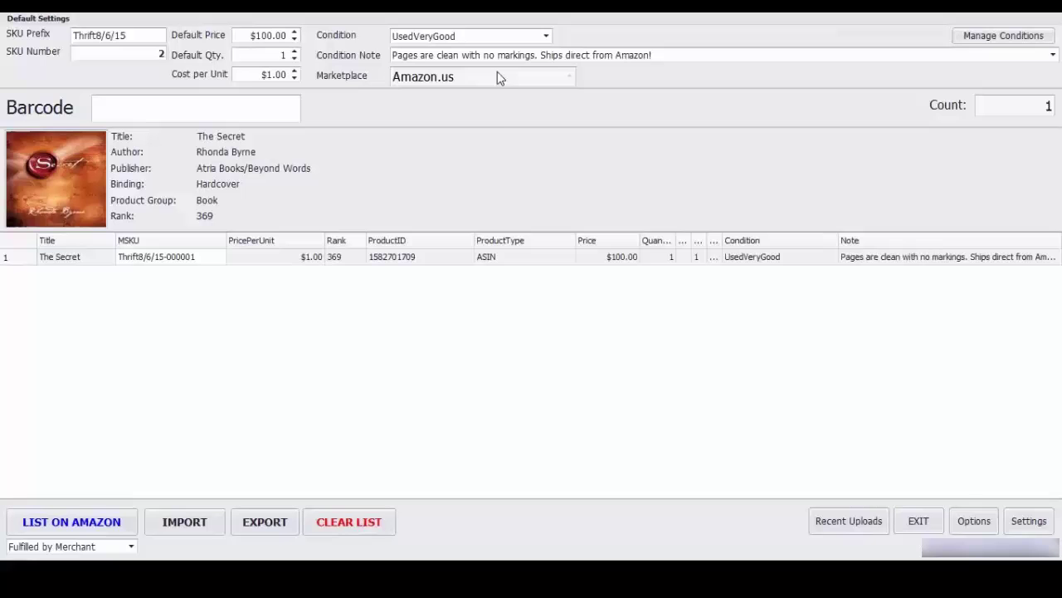
Step: Keep the clean-pages condition note and UsedVeryGood as the default condition
{"action": "left_click", "coordinate": [1052, 55]}
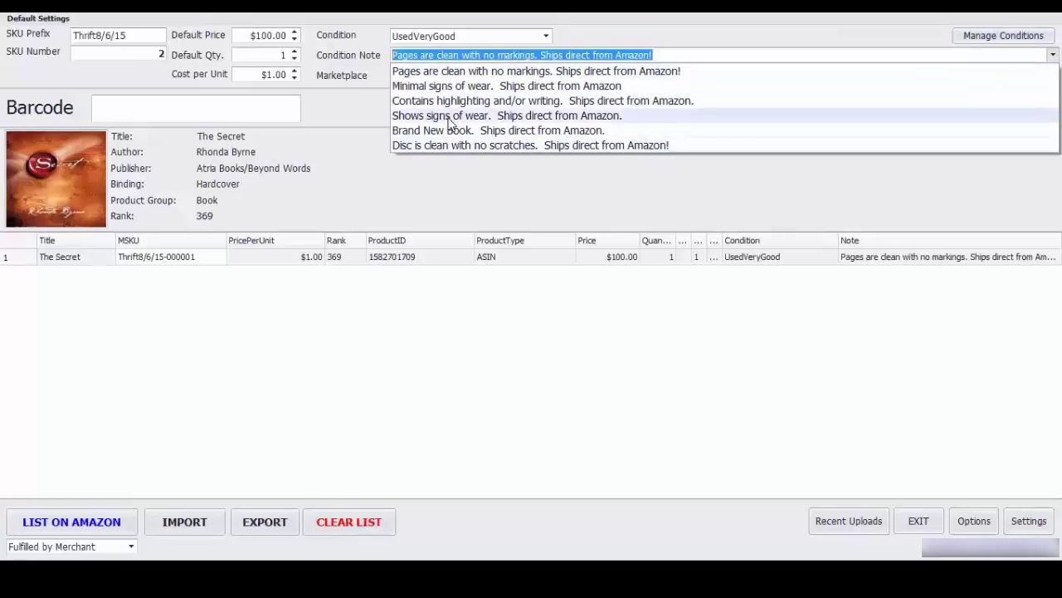
{"action": "left_click", "coordinate": [438, 71]}
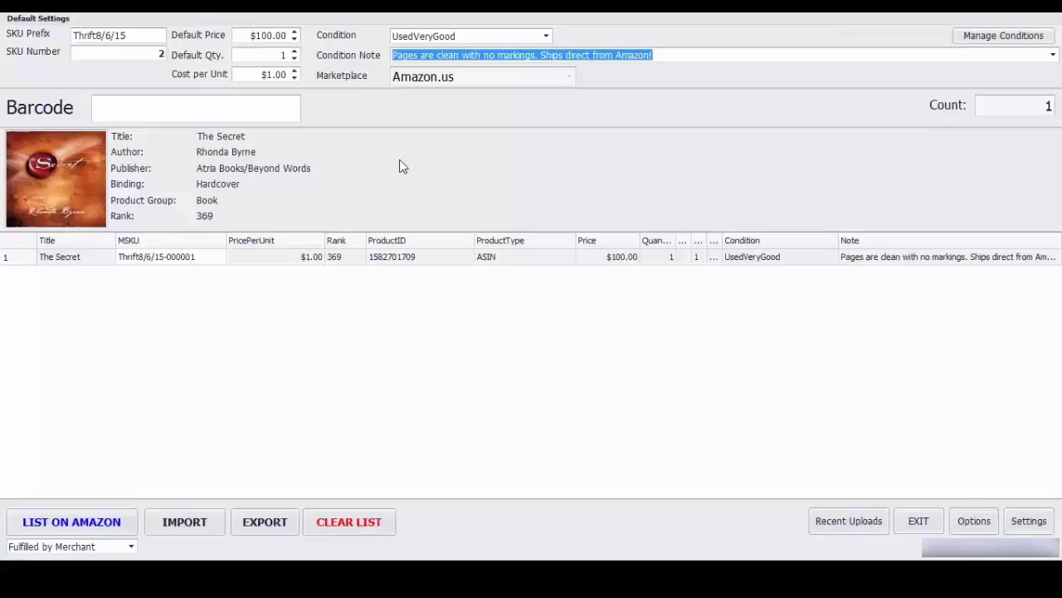
{"action": "left_click", "coordinate": [546, 35]}
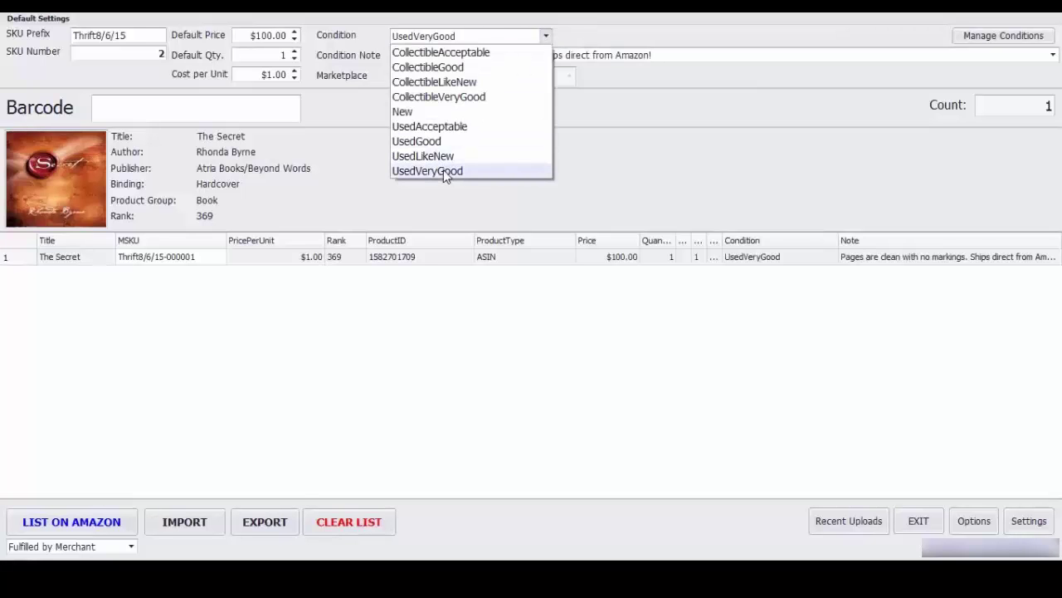
{"action": "left_click", "coordinate": [443, 169]}
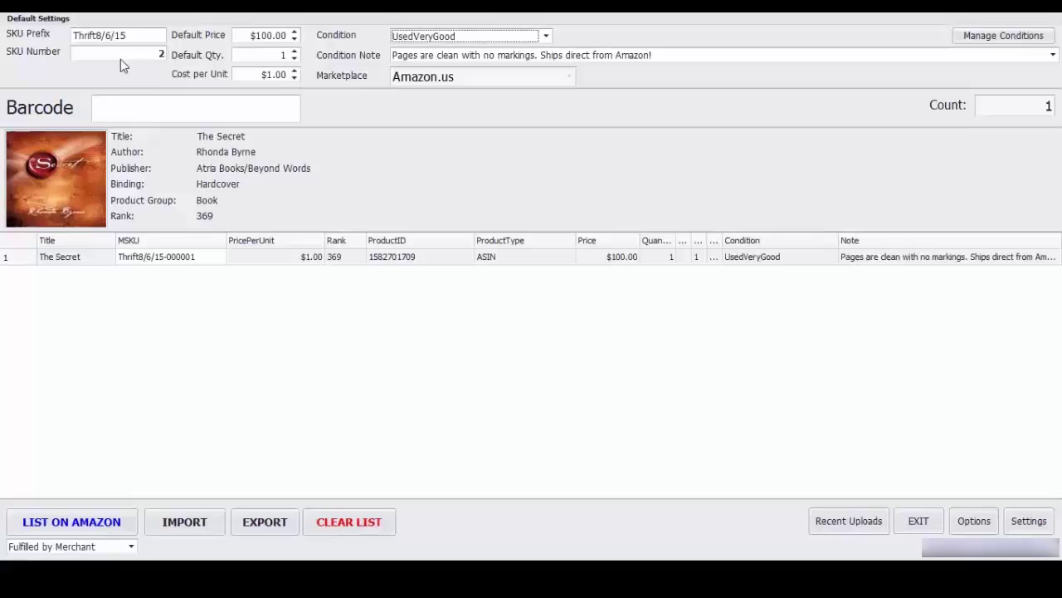
{"action": "left_click_drag", "start_coordinate": [138, 36], "coordinate": [71, 41]}
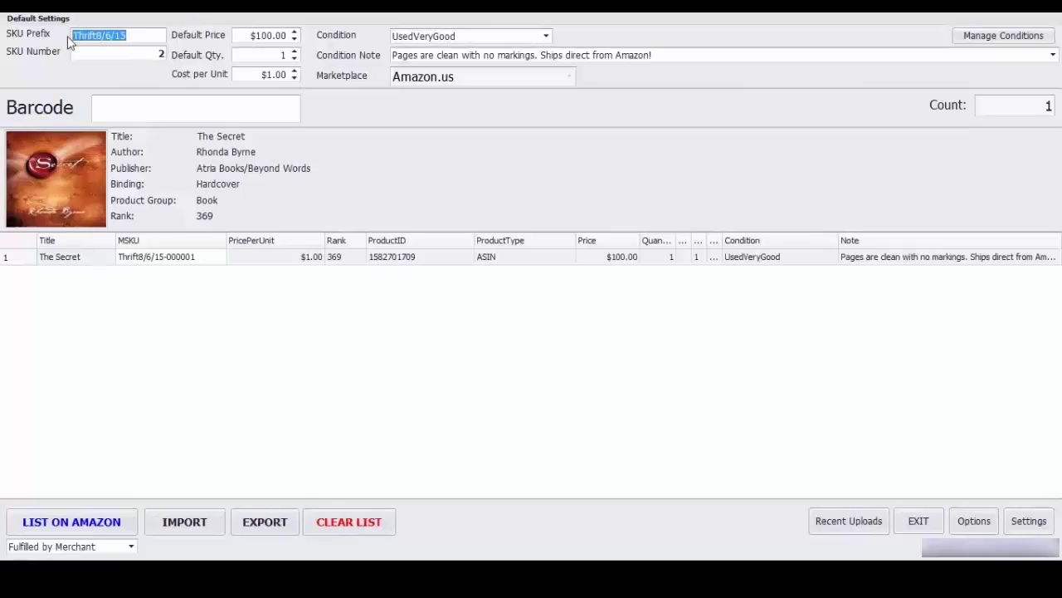
{"action": "left_click", "coordinate": [141, 37]}
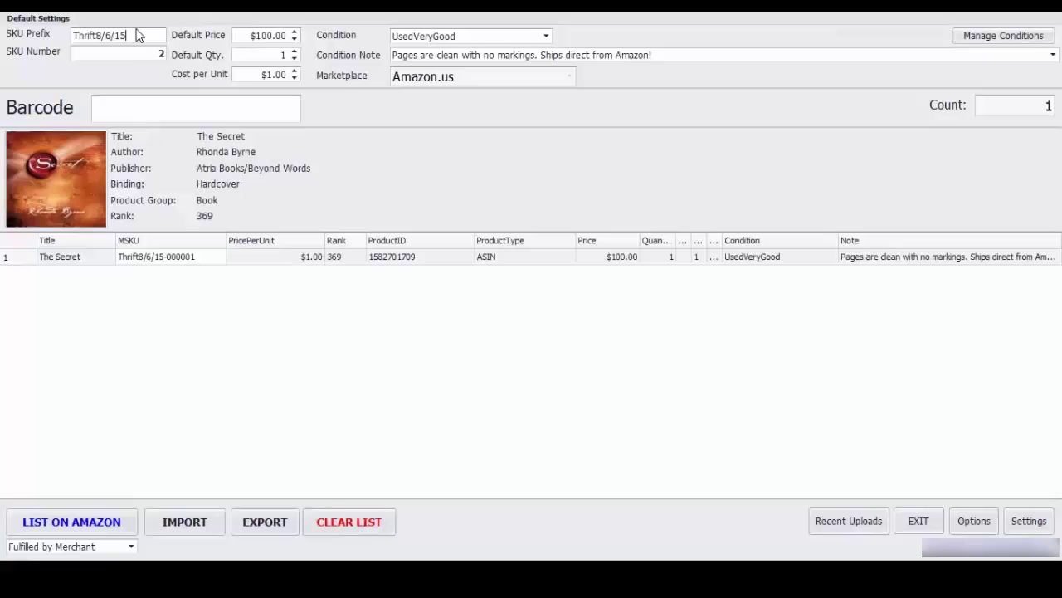
{"action": "left_click", "coordinate": [135, 112]}
{"action": "type", "text": "9780807014295"}
{"action": "key", "text": "Return"}
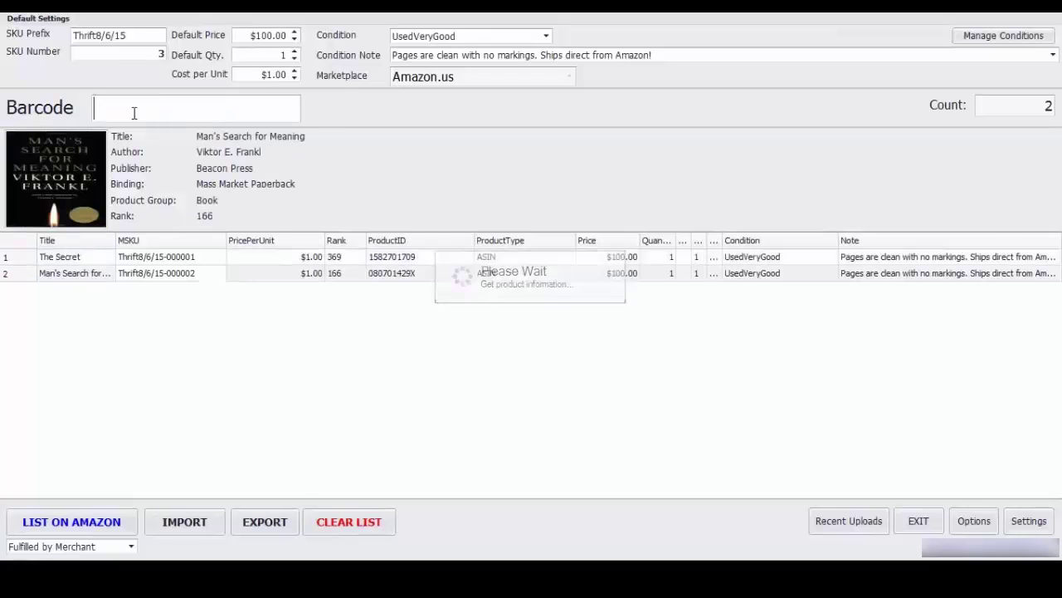
{"action": "type", "text": "9780553593716"}
{"action": "key", "text": "Return"}
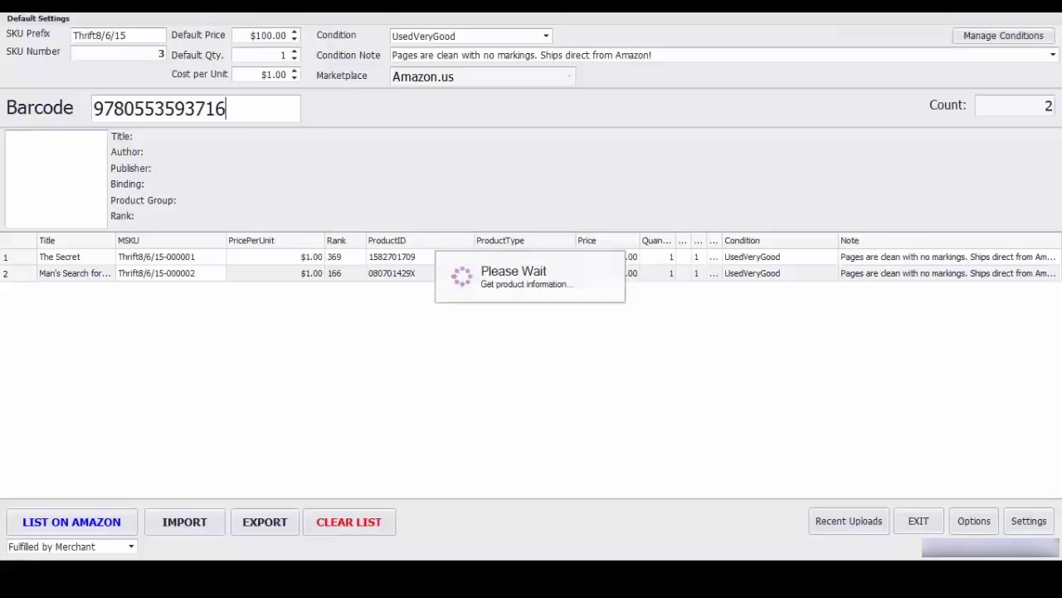
{"action": "type", "text": "9780307345301"}
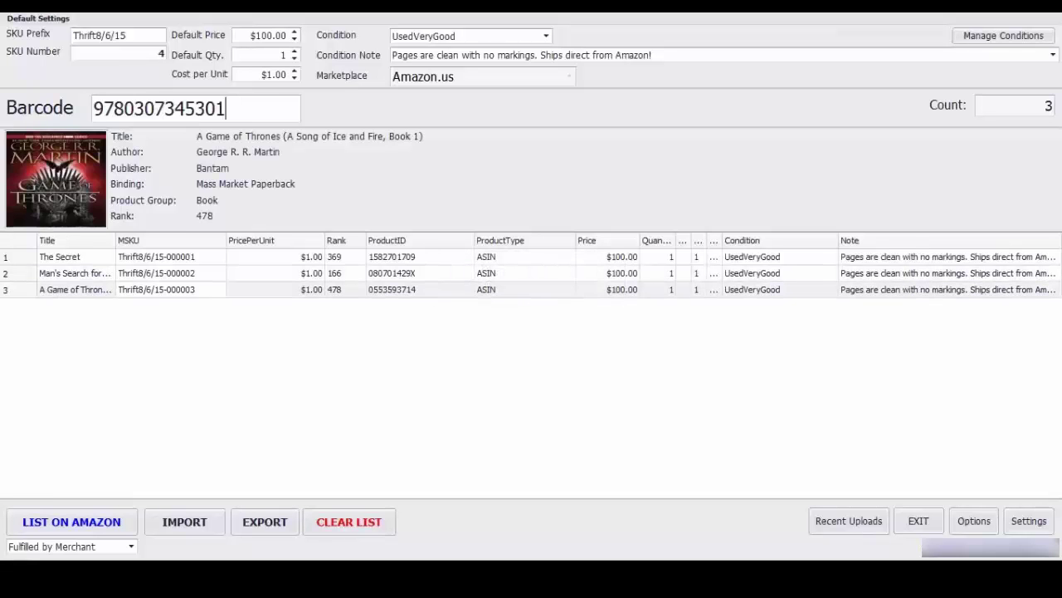
{"action": "key", "text": "Return"}
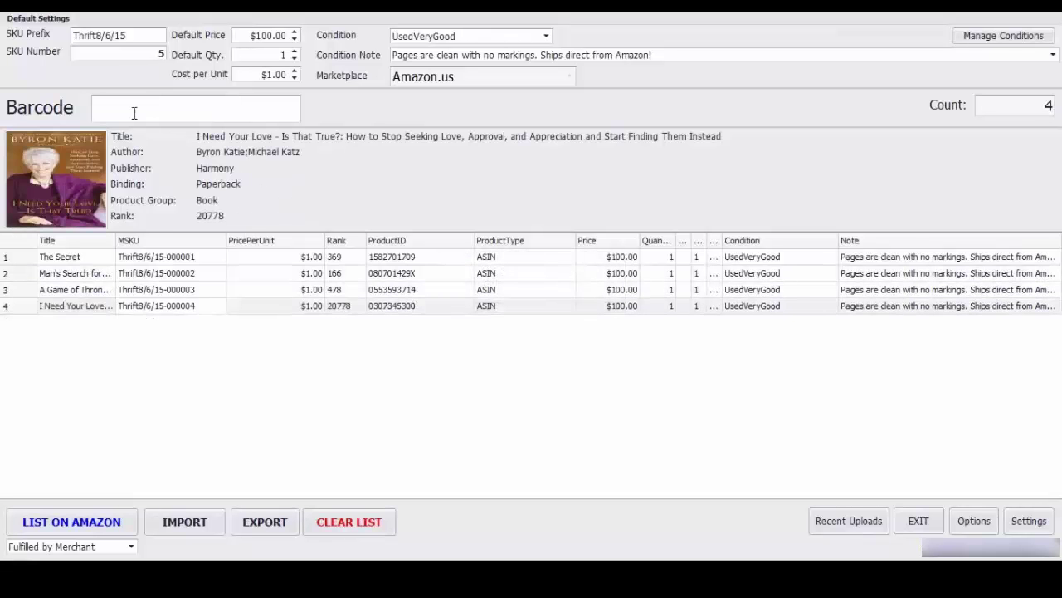
Step: Scan the Free Marketing, The Behavior Gap, Great by Choice and Amazon Autopilot books into the list
{"action": "type", "text": "9781118034712"}
{"action": "key", "text": "Return"}
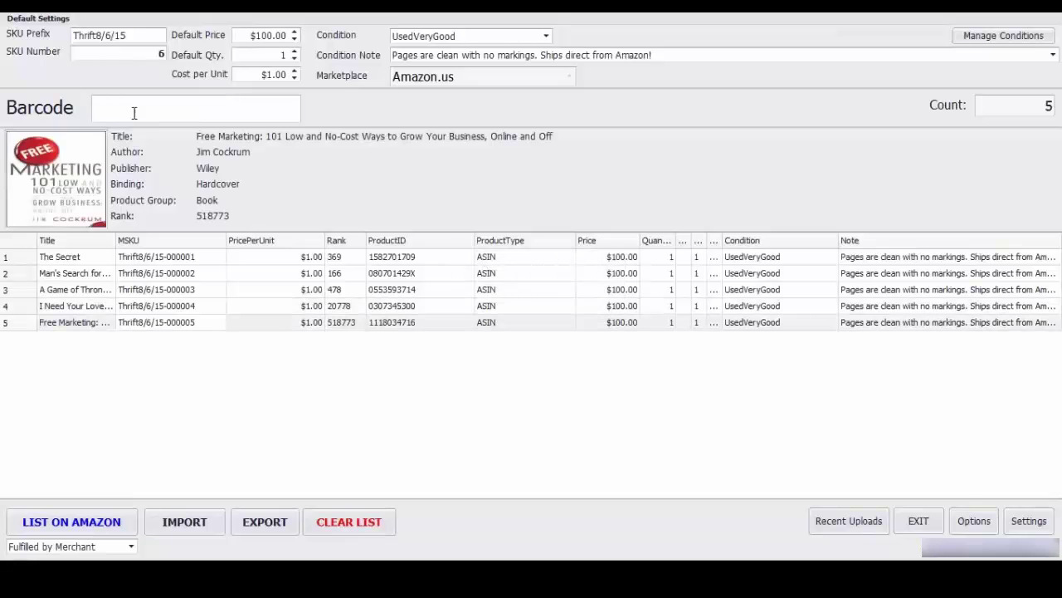
{"action": "type", "text": "9781591844648"}
{"action": "key", "text": "Return"}
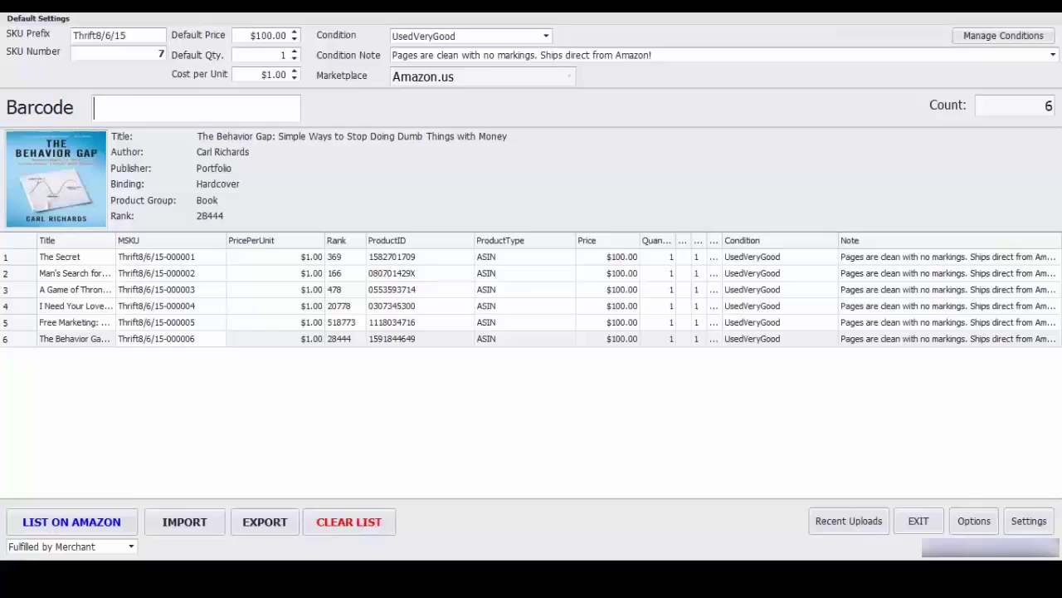
{"action": "type", "text": "9780062120991"}
{"action": "key", "text": "Return"}
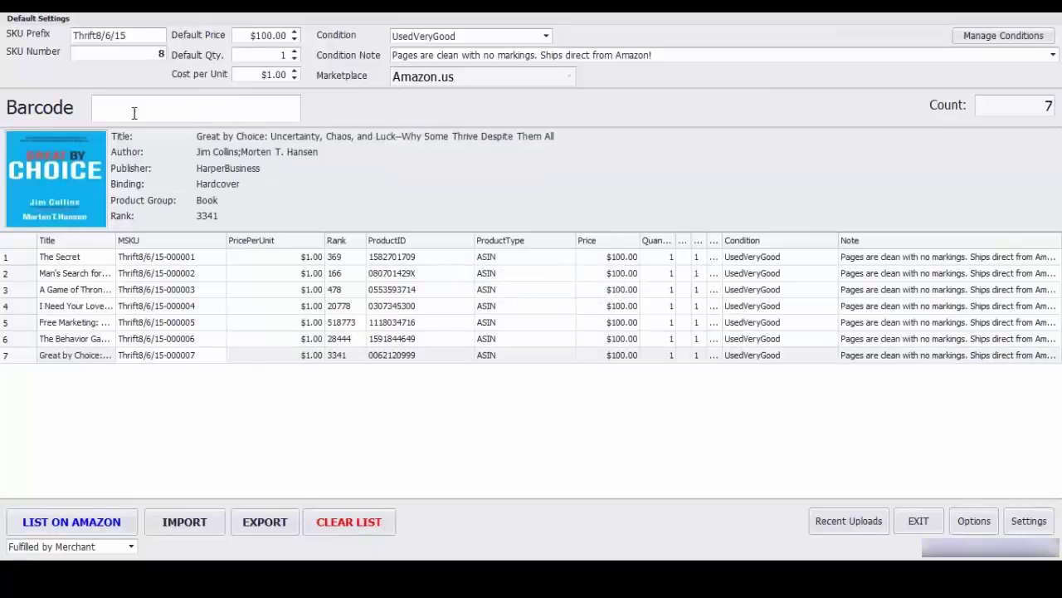
{"action": "type", "text": "9780984284481"}
{"action": "key", "text": "Return"}
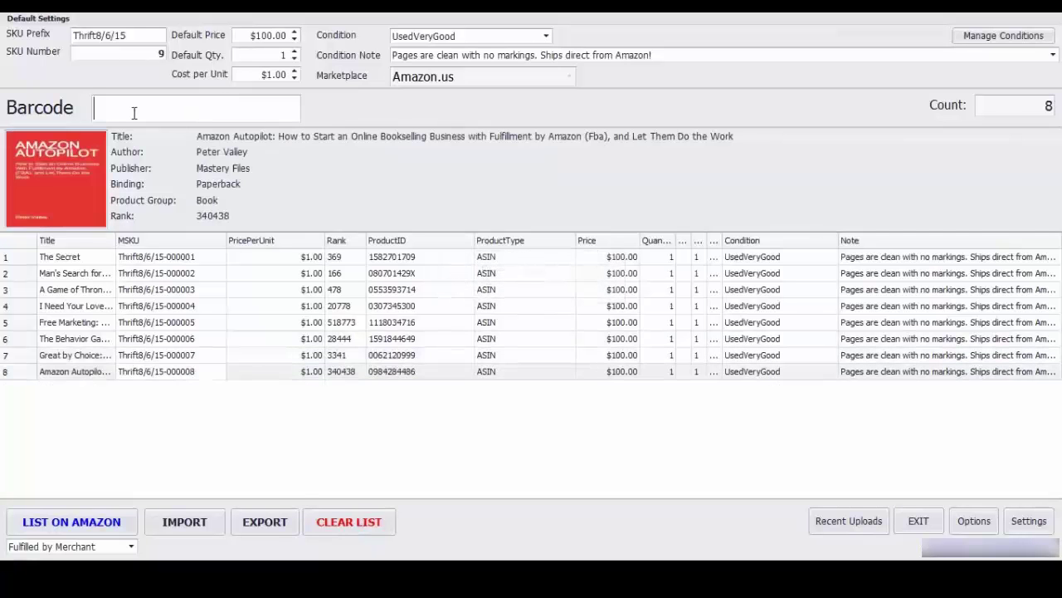
Step: Set the default condition note to 'Minimal signs of wear' and condition to UsedGood
{"action": "left_click", "coordinate": [1052, 57]}
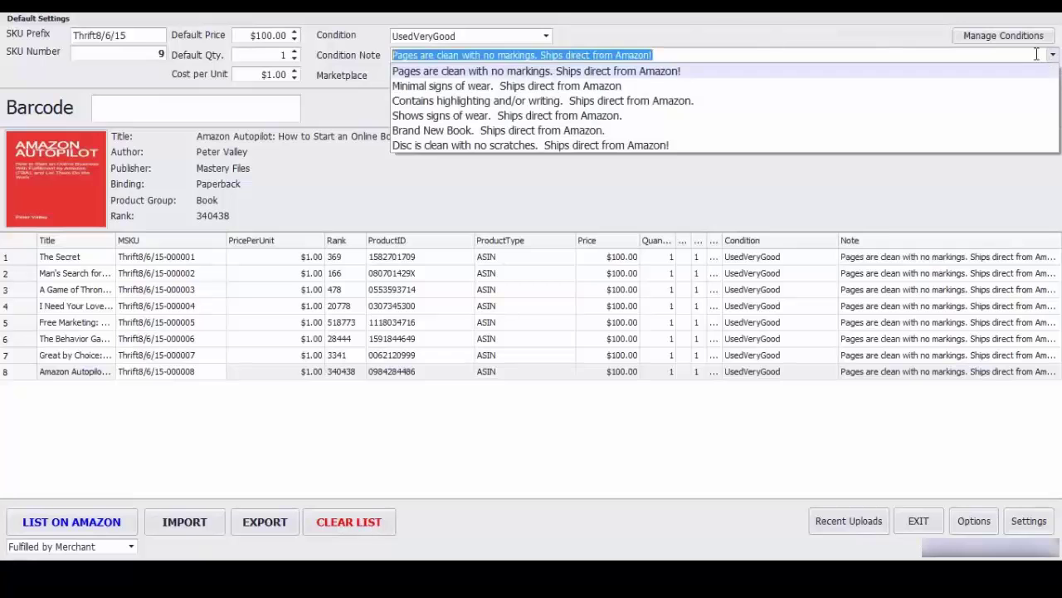
{"action": "left_click", "coordinate": [796, 86]}
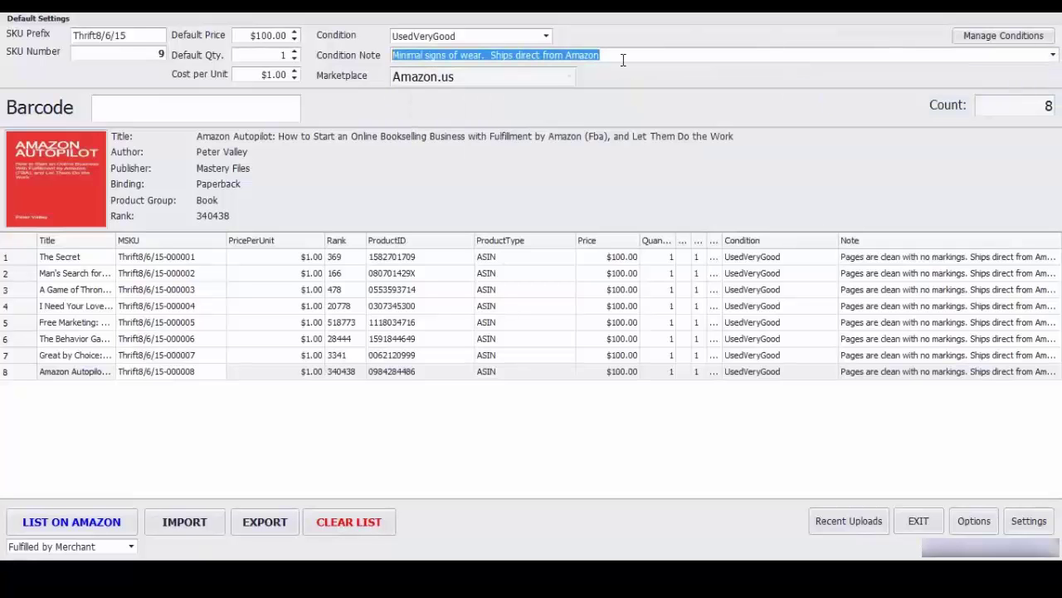
{"action": "left_click", "coordinate": [547, 37]}
{"action": "left_click", "coordinate": [417, 141]}
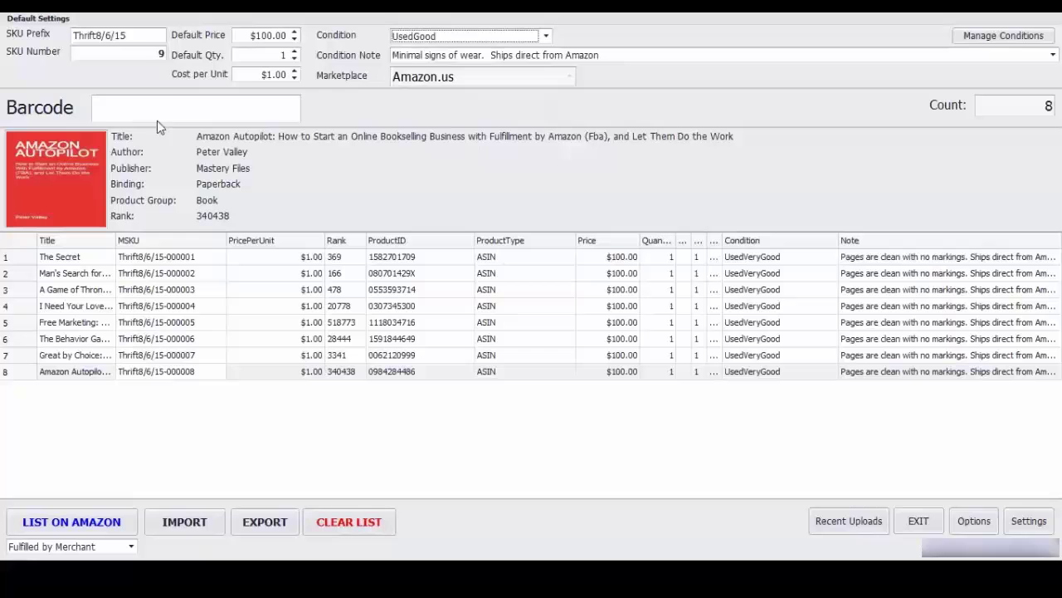
{"action": "left_click", "coordinate": [170, 111]}
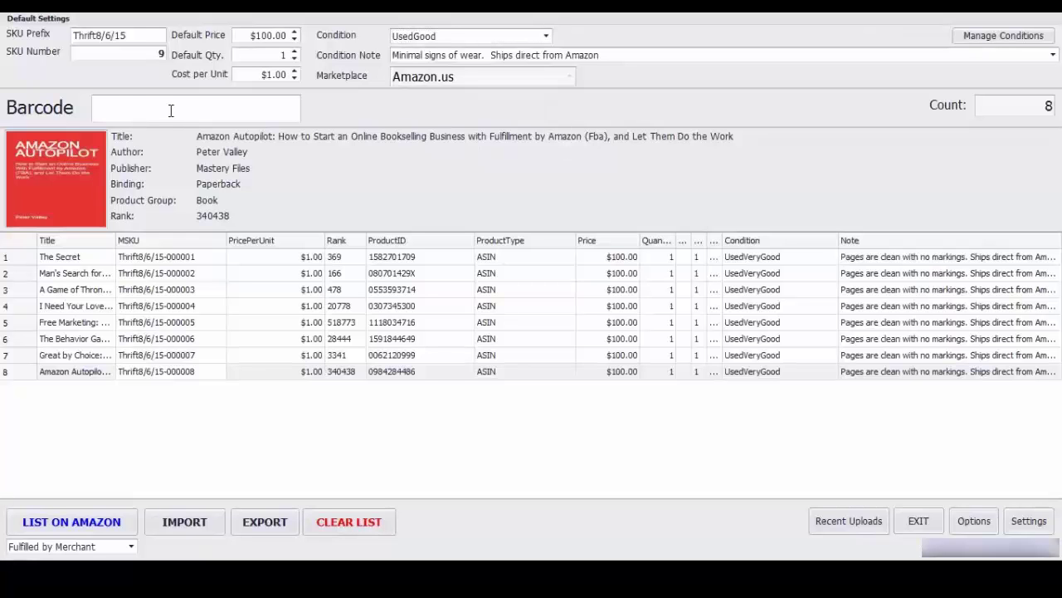
{"action": "type", "text": "9780062273062"}
{"action": "key", "text": "Return"}
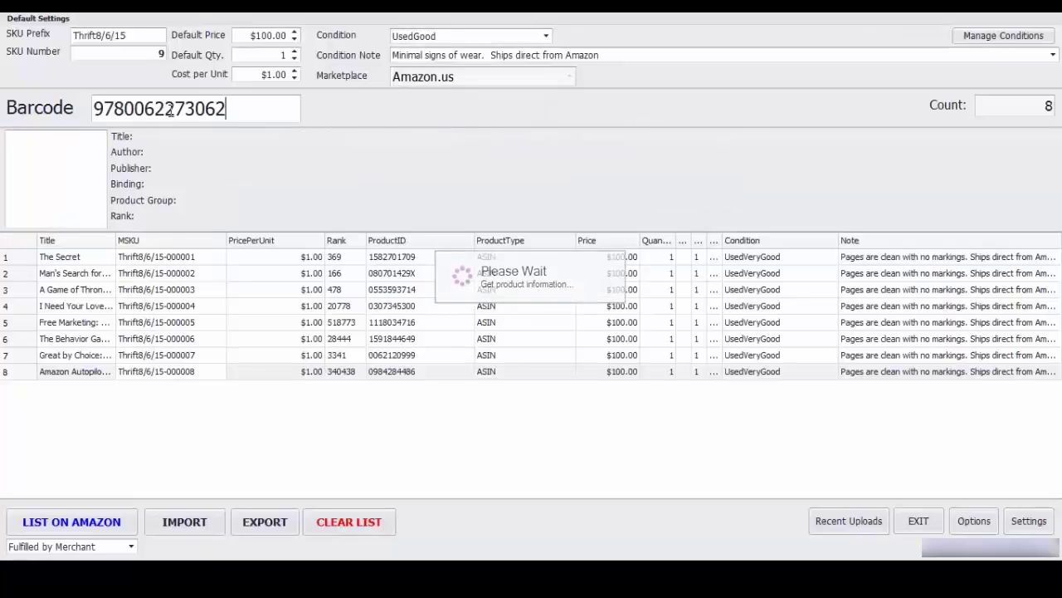
{"action": "type", "text": "9781405431187"}
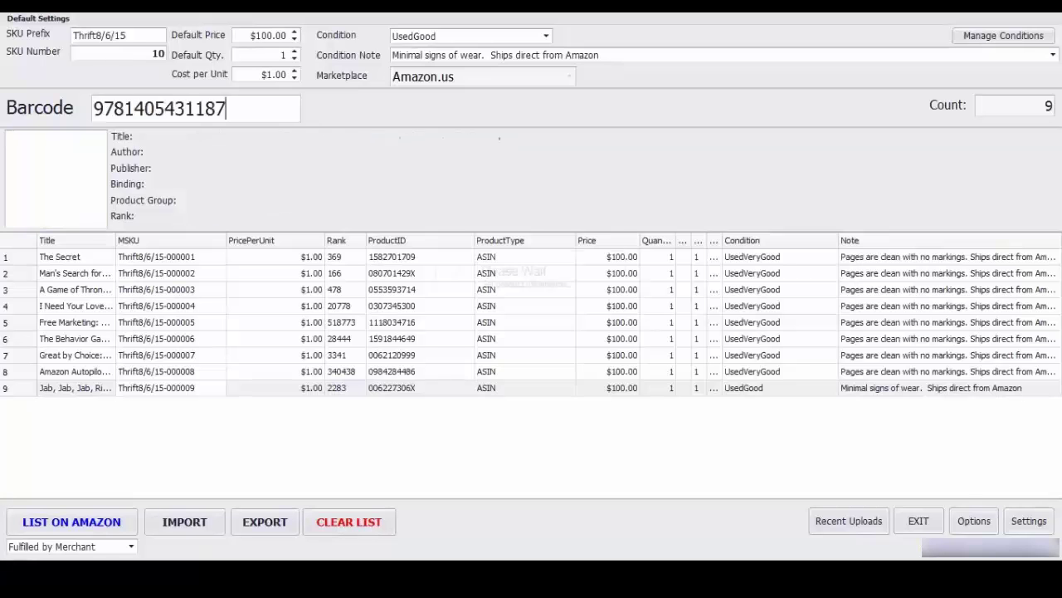
{"action": "key", "text": "Return"}
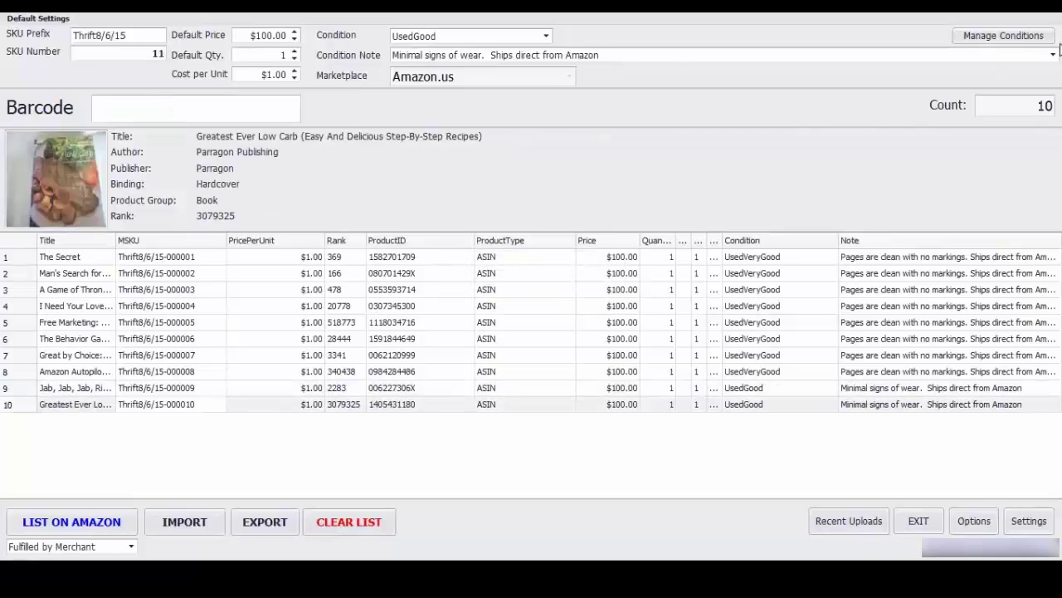
Step: Switch the defaults to the 'Disc is clean, no scratches' note and UsedLikeNew condition
{"action": "left_click", "coordinate": [1053, 54]}
{"action": "left_click", "coordinate": [788, 146]}
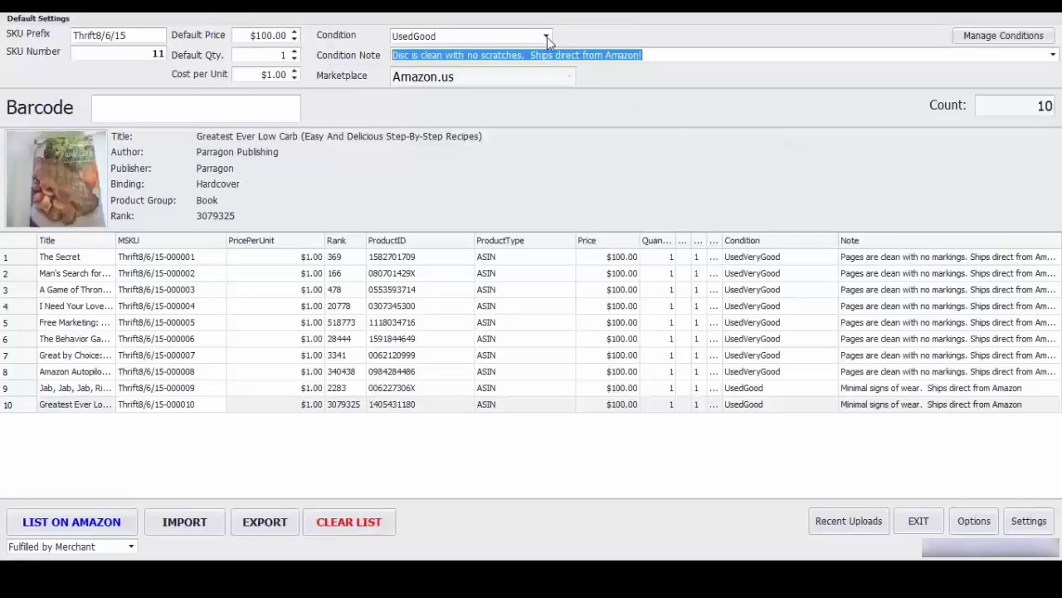
{"action": "left_click", "coordinate": [547, 37]}
{"action": "left_click", "coordinate": [448, 155]}
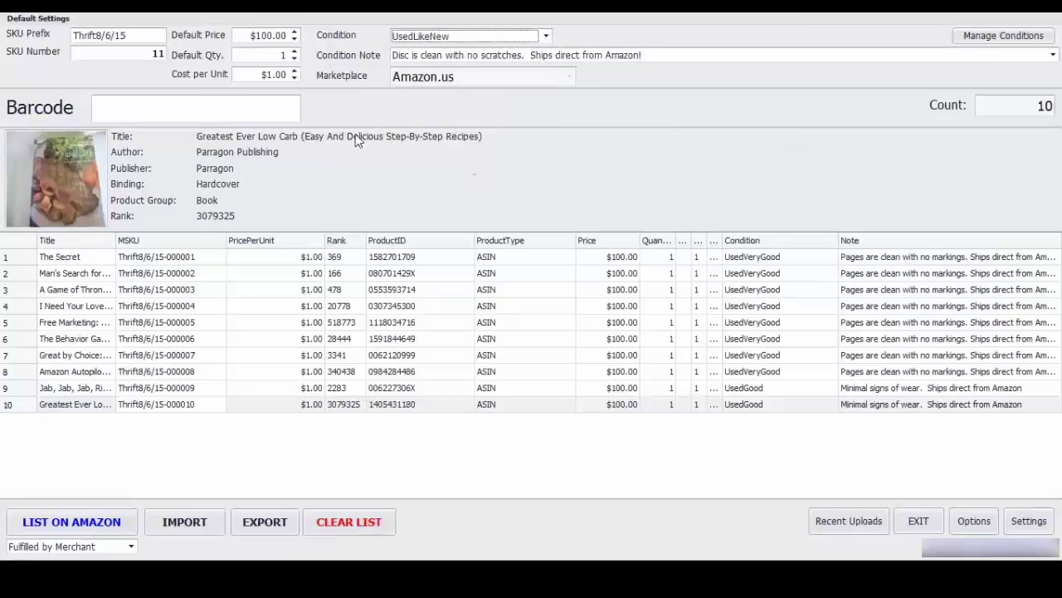
{"action": "left_click", "coordinate": [262, 105]}
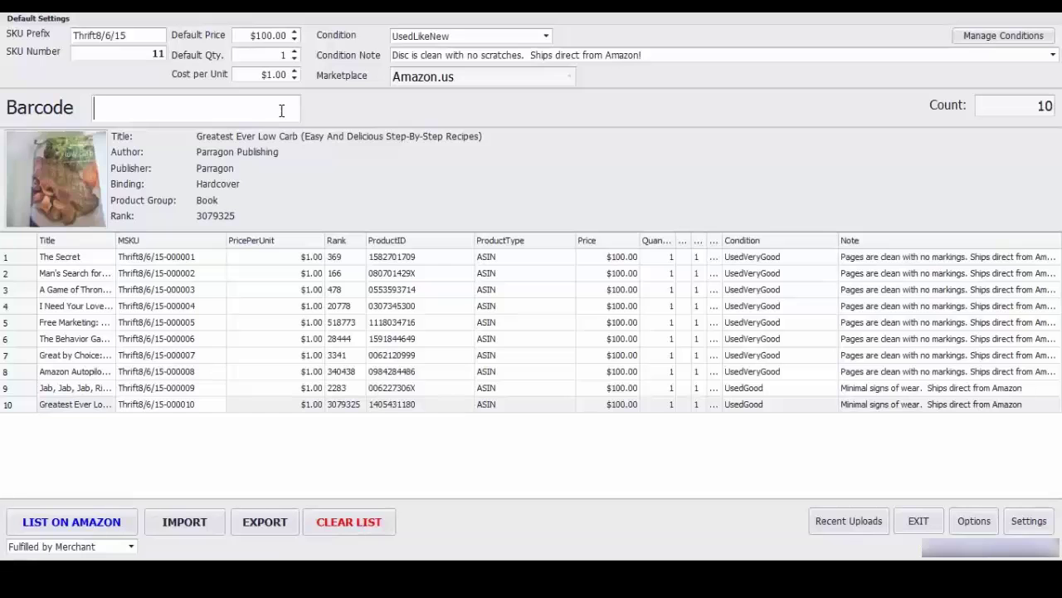
Step: Scan Symphonies of the Planets 5 and 4, Born of the Night, Gates of Delirium and Bob & Larry's Campfire Songs
{"action": "type", "text": "018111212724"}
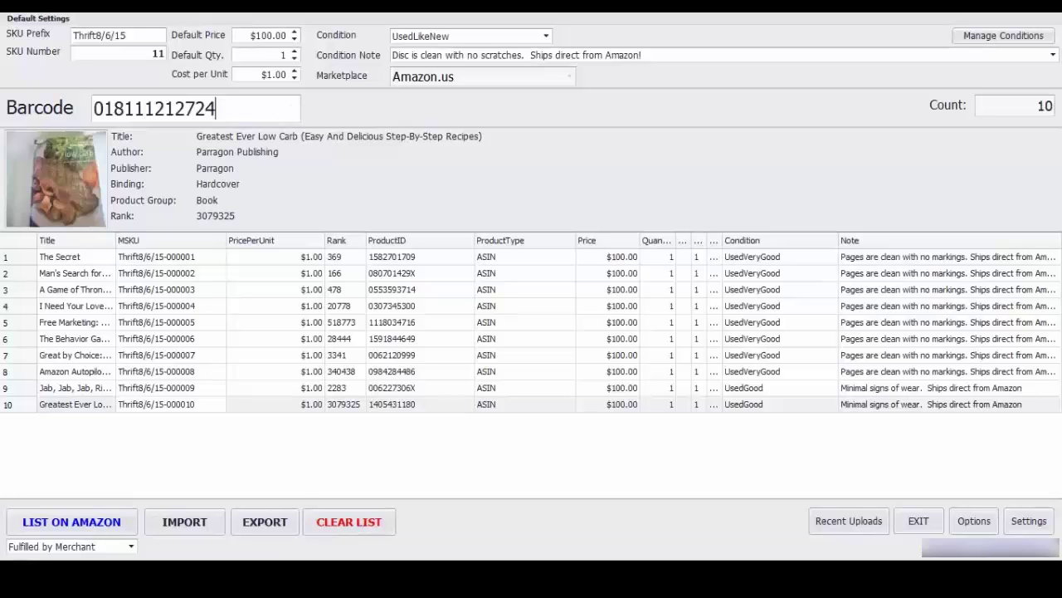
{"action": "key", "text": "Return"}
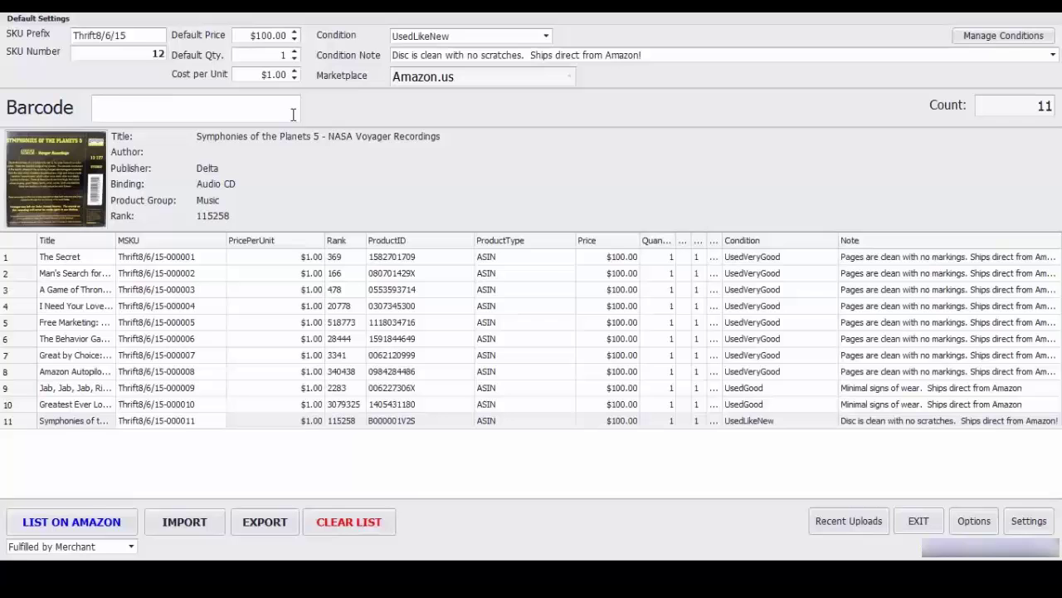
{"action": "type", "text": "721772915827"}
{"action": "key", "text": "Return"}
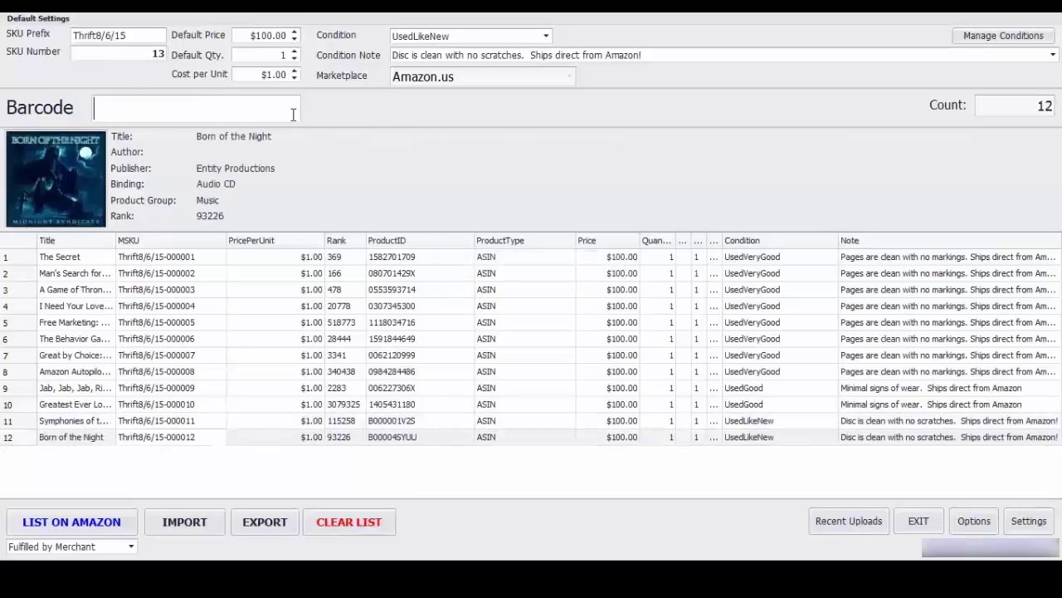
{"action": "type", "text": "018111212625"}
{"action": "key", "text": "Return"}
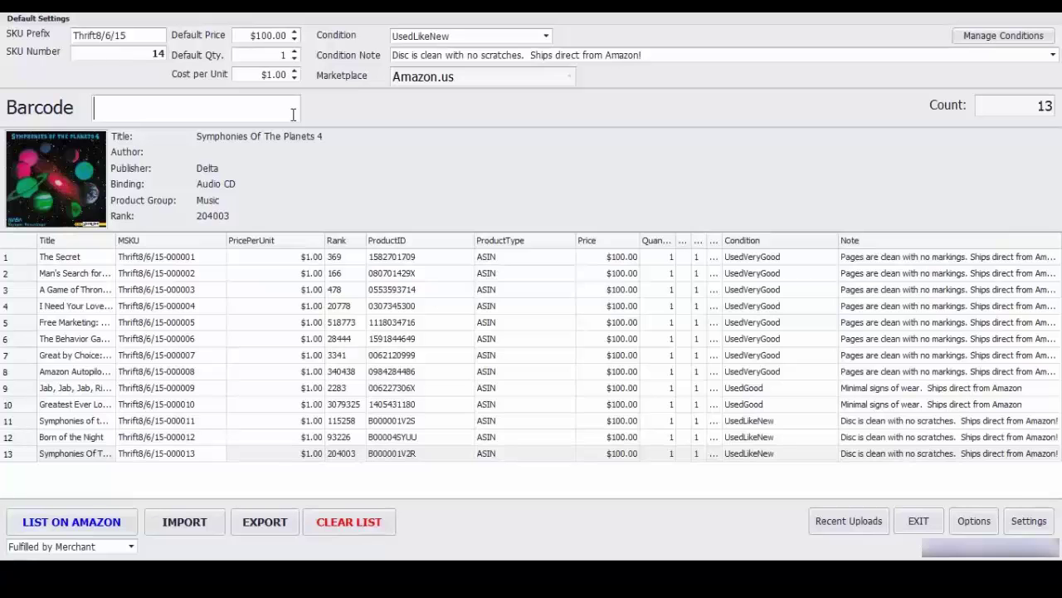
{"action": "type", "text": "721772924423"}
{"action": "key", "text": "Return"}
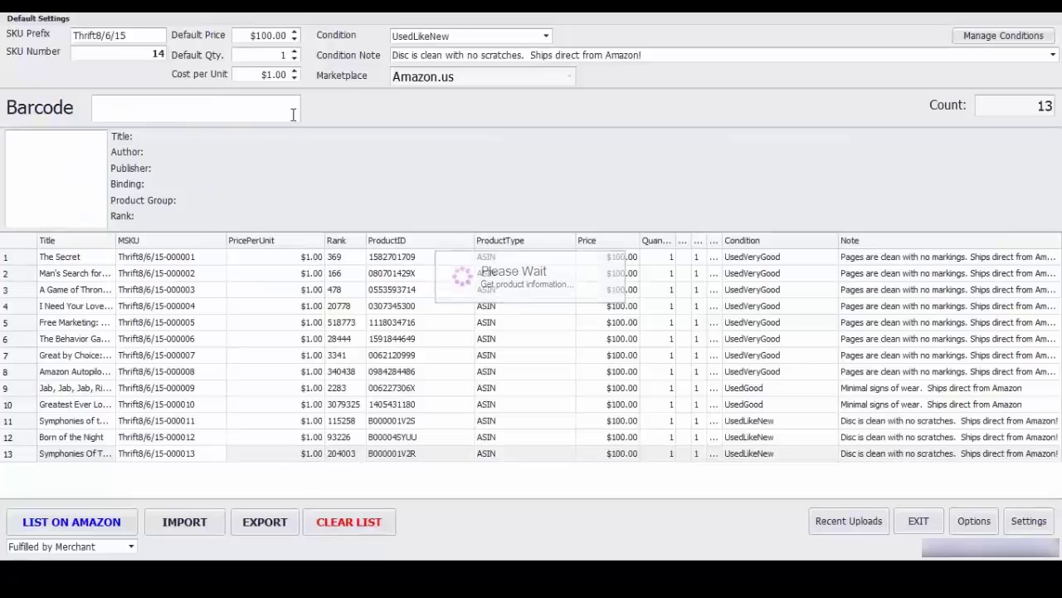
{"action": "type", "text": "820413504021"}
{"action": "key", "text": "Return"}
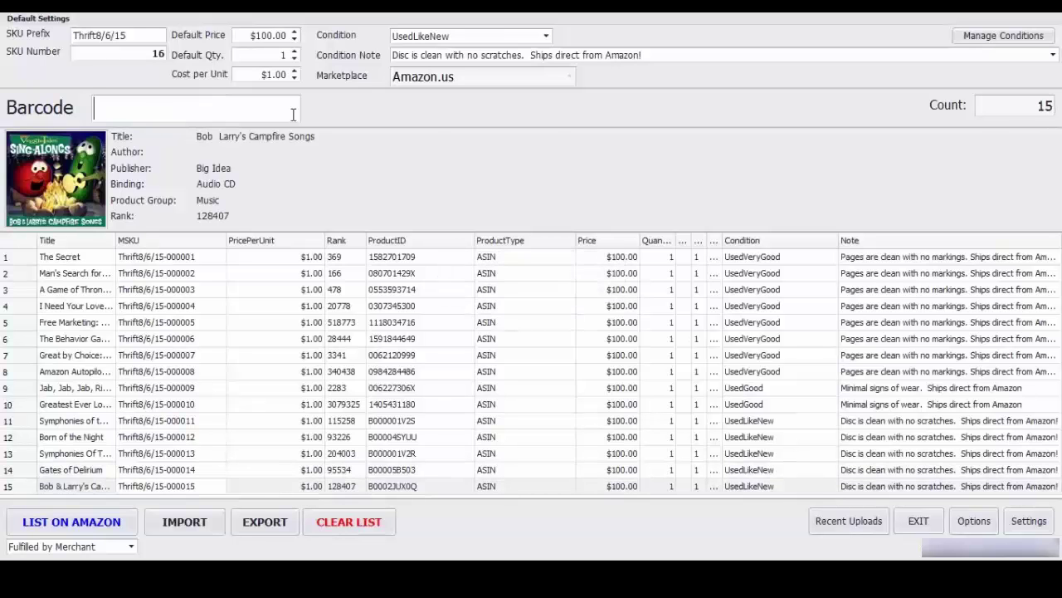
Step: Scan O Veggie Where Art Thou, Go Diego Go Safari Rescue, Halo 4 and Kung Pow! Enter the Fist
{"action": "type", "text": "820413503123"}
{"action": "key", "text": "Return"}
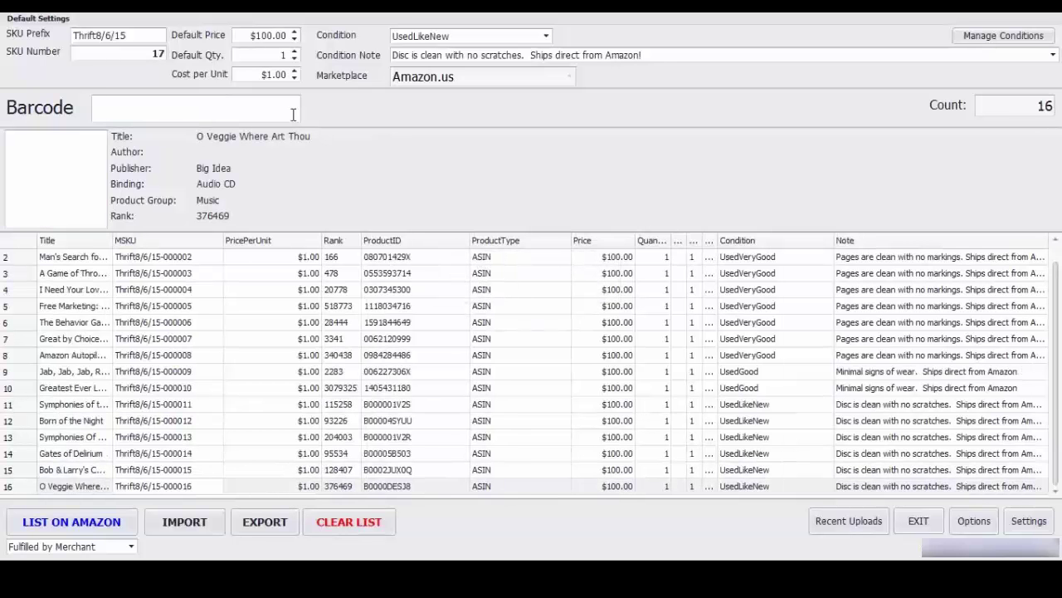
{"action": "type", "text": "710425341885"}
{"action": "key", "text": "Return"}
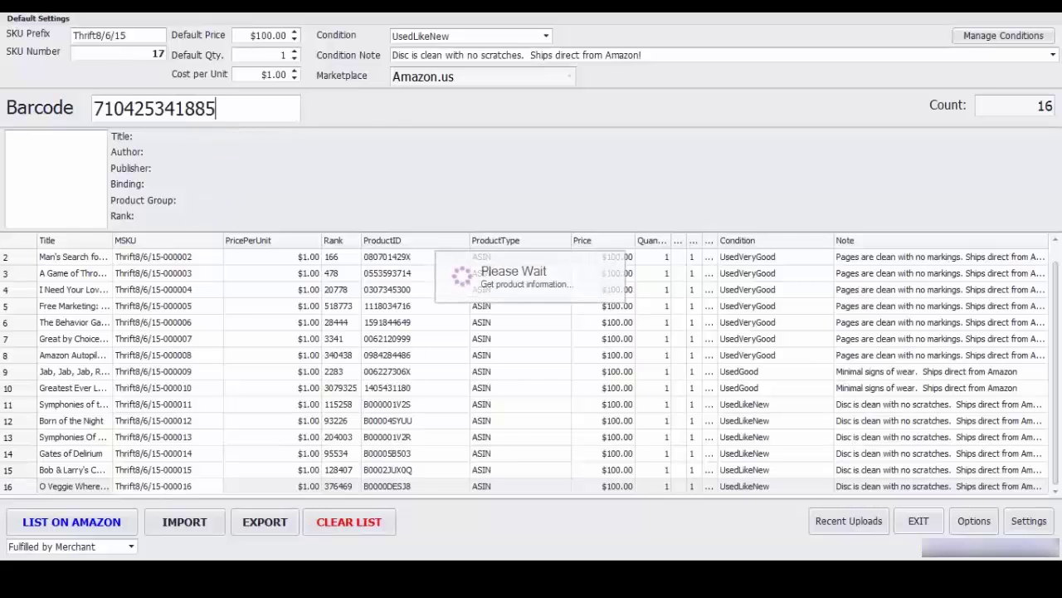
{"action": "type", "text": "885370528404"}
{"action": "key", "text": "Return"}
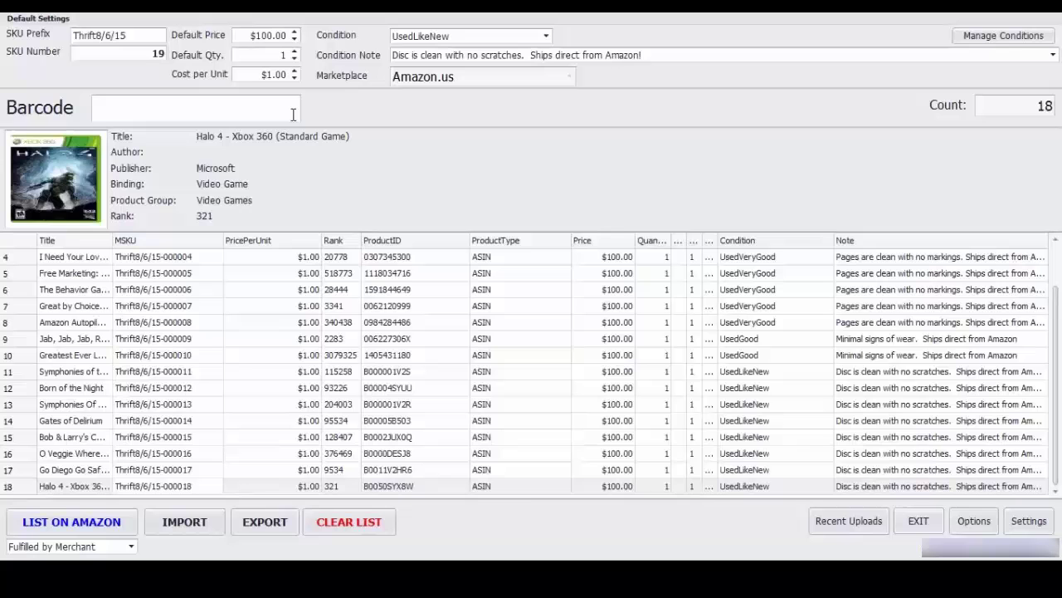
{"action": "type", "text": "024543043881"}
{"action": "key", "text": "Return"}
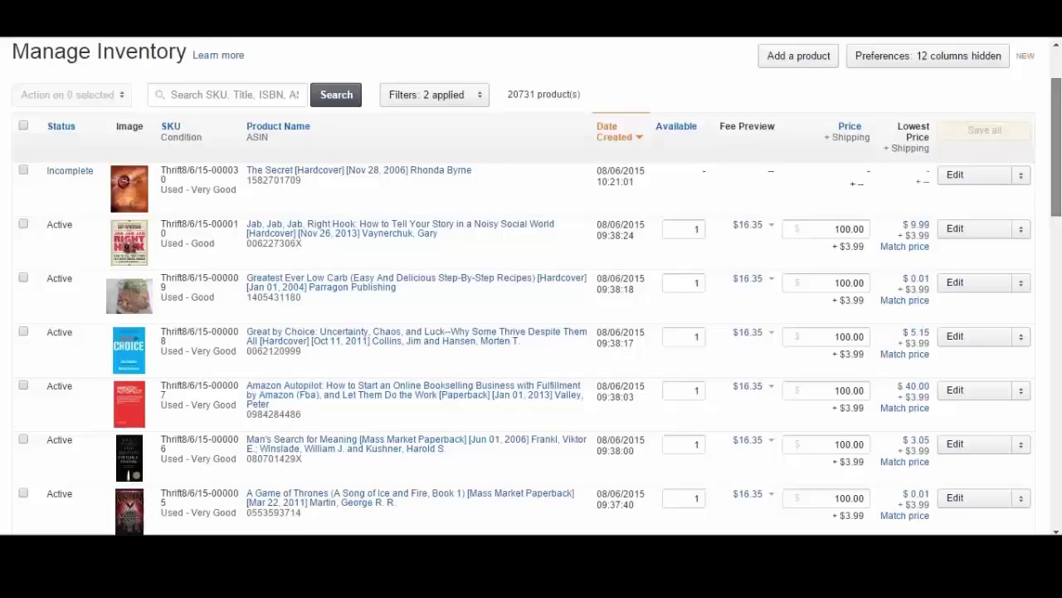
{"action": "scroll", "coordinate": [1050, 83], "scroll_direction": "up", "scroll_amount": 2}
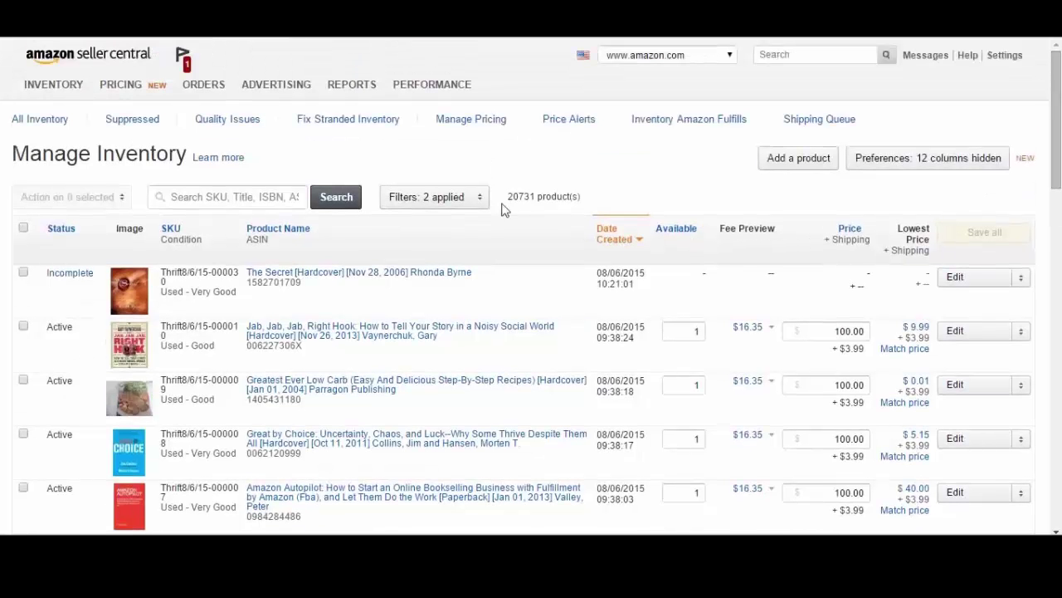
{"action": "mouse_move", "coordinate": [122, 106]}
{"action": "mouse_move", "coordinate": [52, 112]}
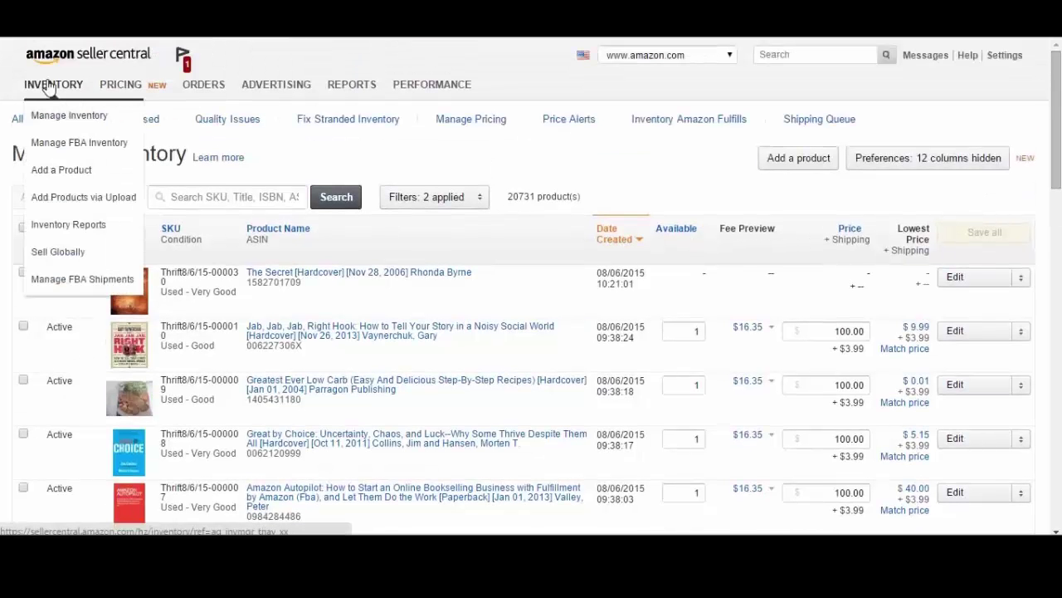
{"action": "left_click", "coordinate": [49, 118]}
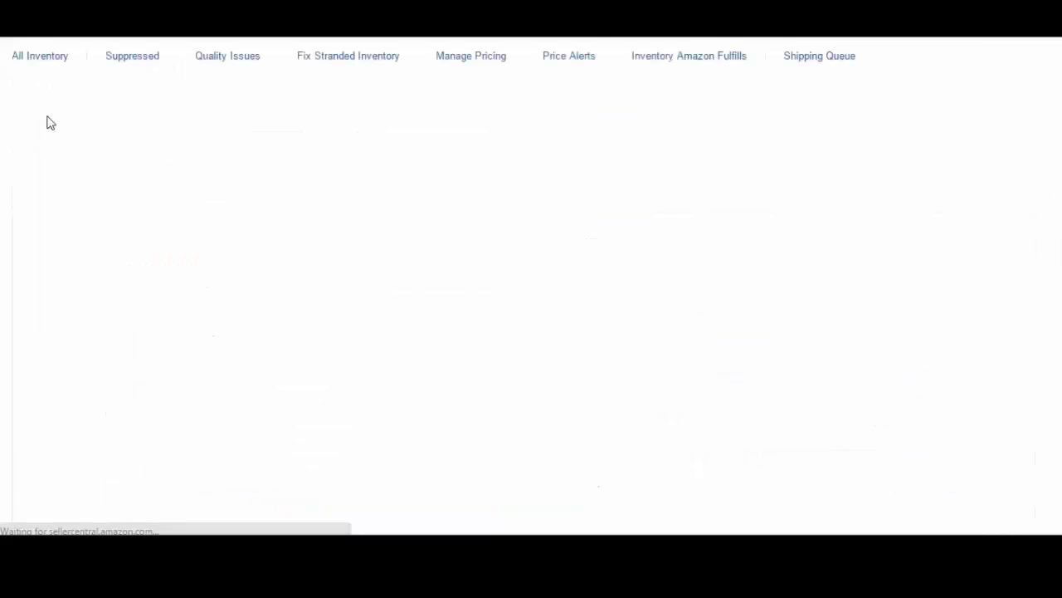
{"action": "scroll", "coordinate": [48, 120], "scroll_direction": "up", "scroll_amount": 1}
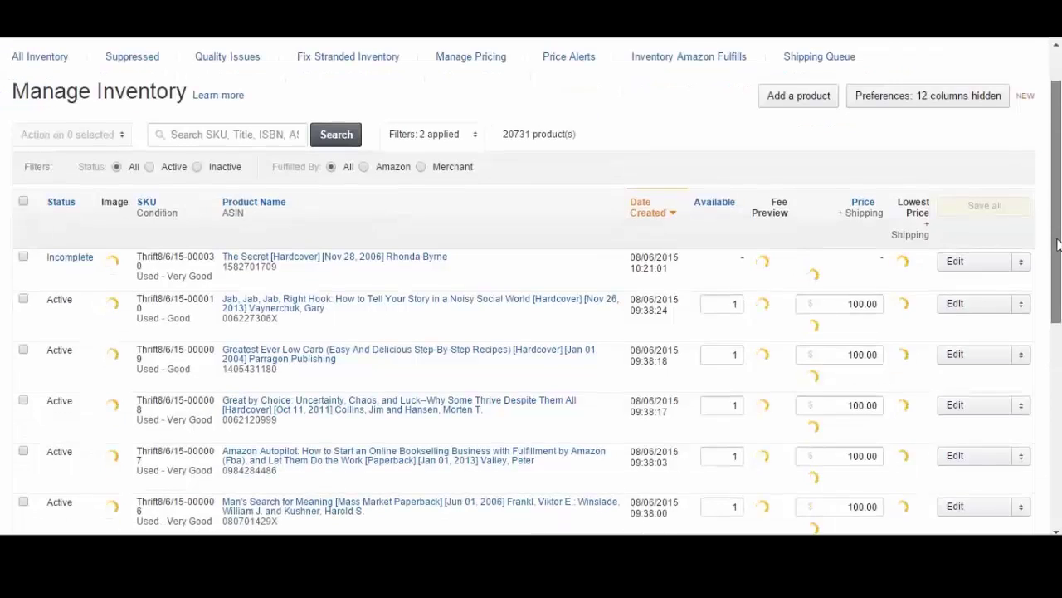
{"action": "left_click_drag", "start_coordinate": [1058, 243], "coordinate": [1059, 309]}
{"action": "scroll", "coordinate": [1060, 156], "scroll_direction": "down", "scroll_amount": 5}
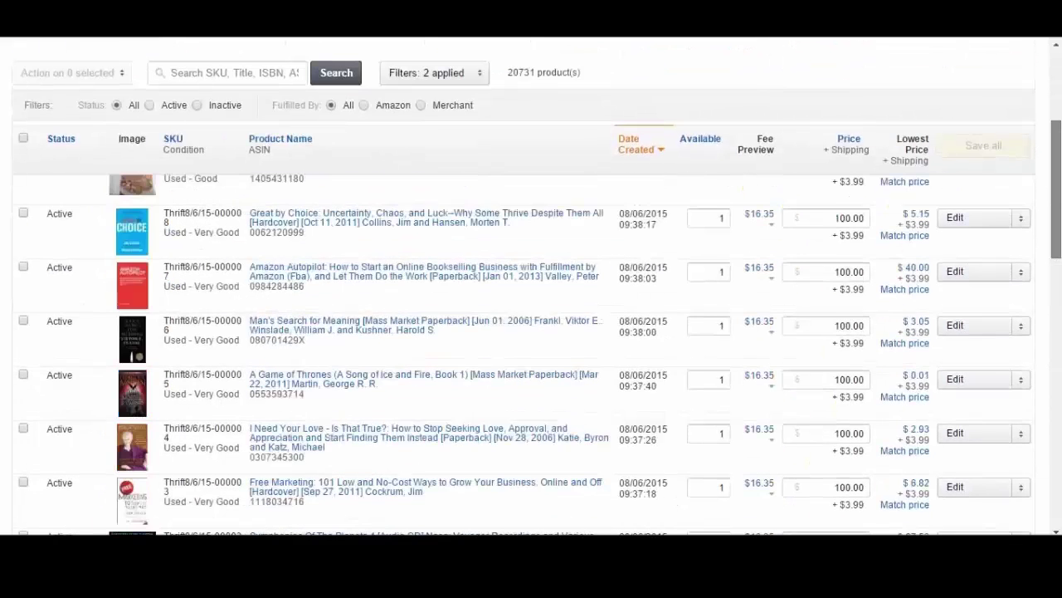
{"action": "scroll", "coordinate": [1060, 155], "scroll_direction": "up", "scroll_amount": 10}
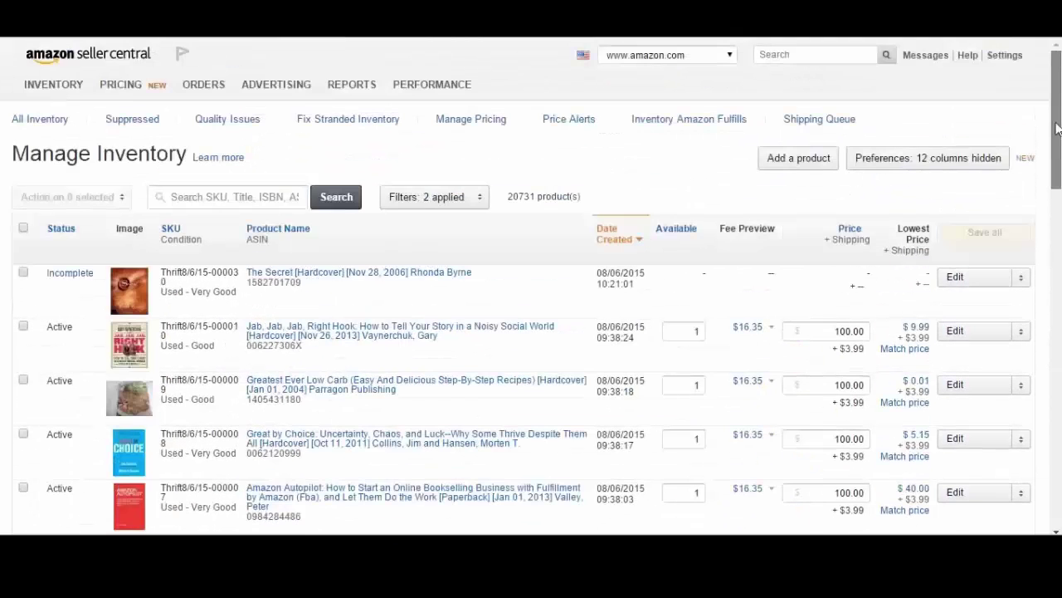
Step: Search inventory for the Thrift8/6/15 SKU prefix and select all 19 matching listings
{"action": "left_click", "coordinate": [206, 200]}
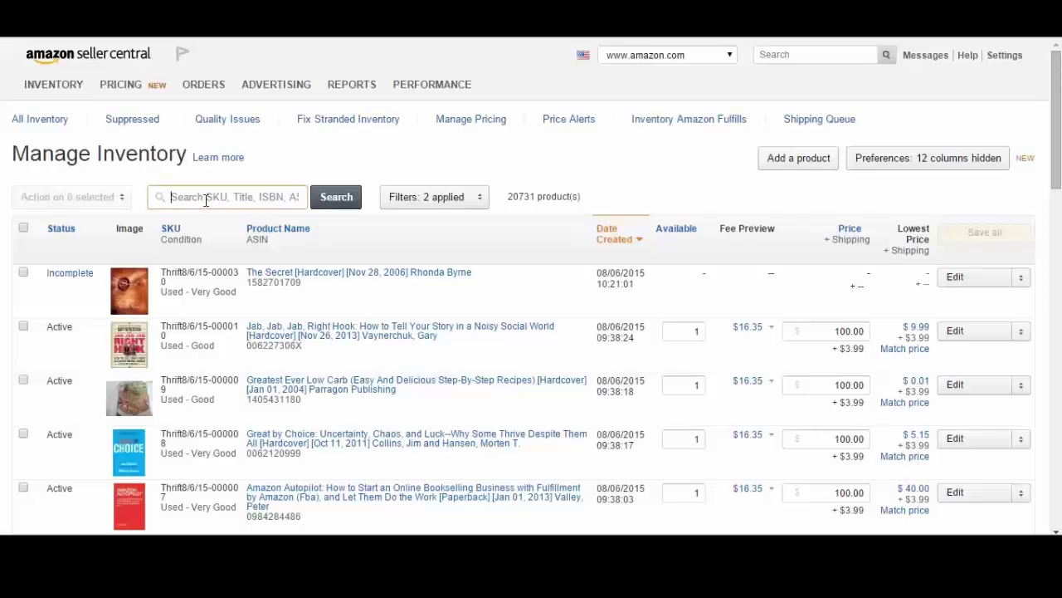
{"action": "type", "text": "Thrift8/6/15"}
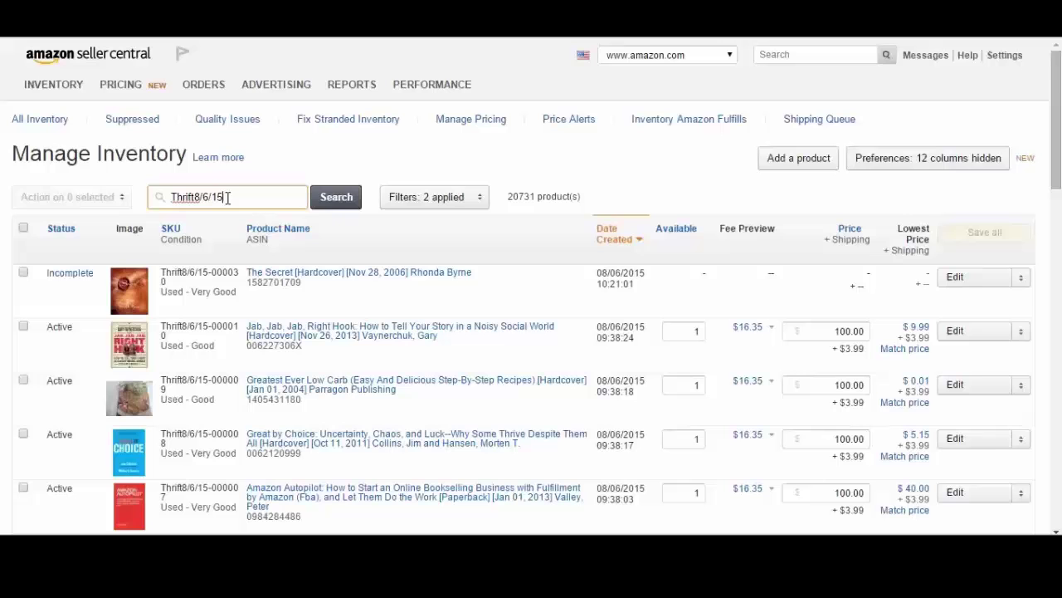
{"action": "left_click", "coordinate": [343, 200]}
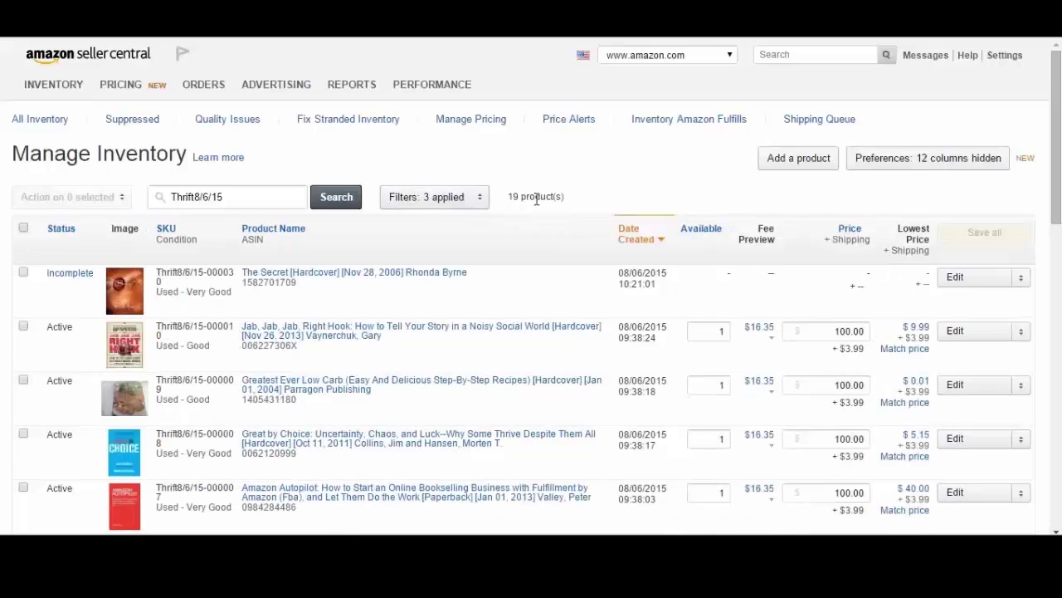
{"action": "mouse_move", "coordinate": [1050, 192]}
{"action": "left_mouse_down"}
{"action": "mouse_move", "coordinate": [1051, 237]}
{"action": "mouse_move", "coordinate": [1050, 172]}
{"action": "left_mouse_up"}
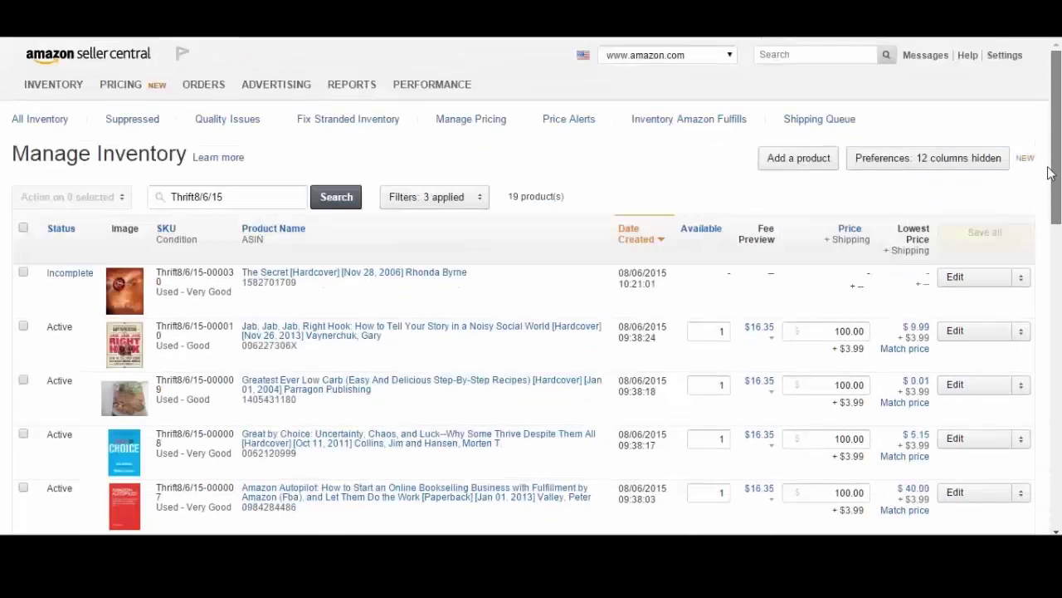
{"action": "left_click", "coordinate": [24, 227]}
Step: Change the selected listings to Fulfilled by Amazon and choose Convert & Send Inventory
{"action": "left_click", "coordinate": [87, 199]}
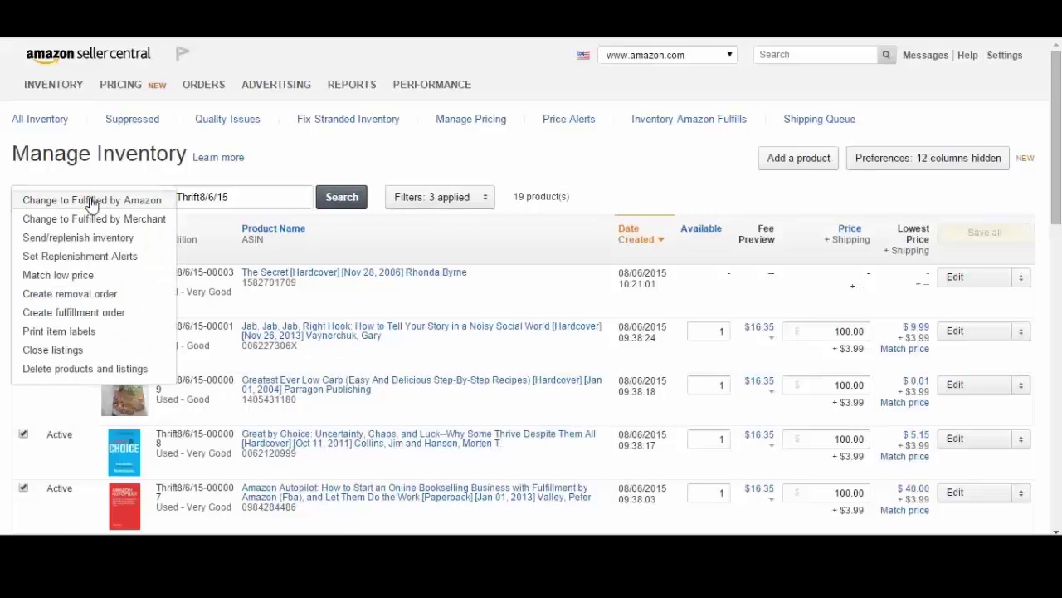
{"action": "left_click", "coordinate": [89, 203]}
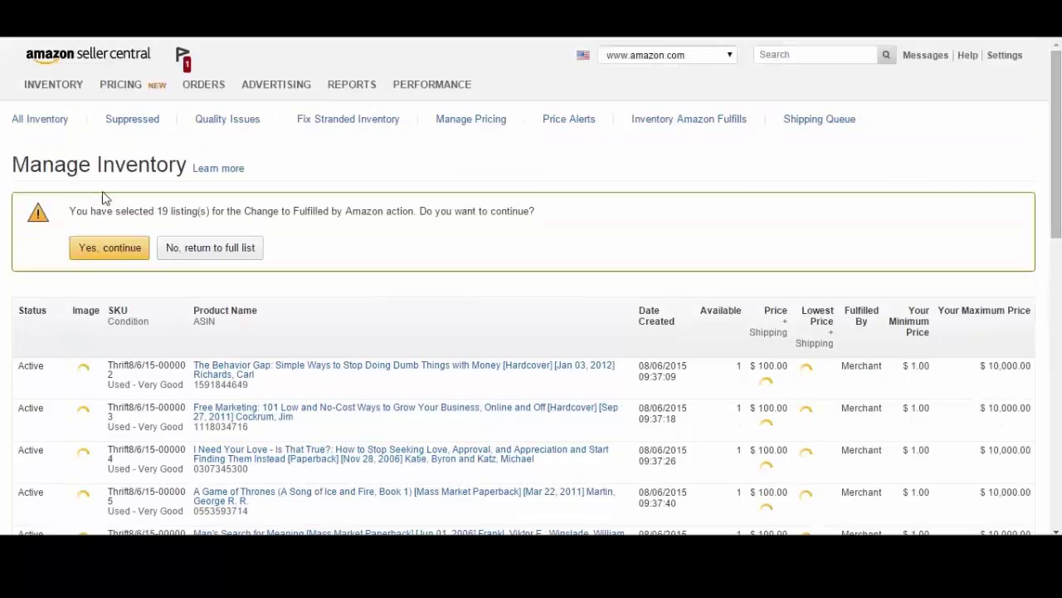
{"action": "left_click", "coordinate": [111, 251]}
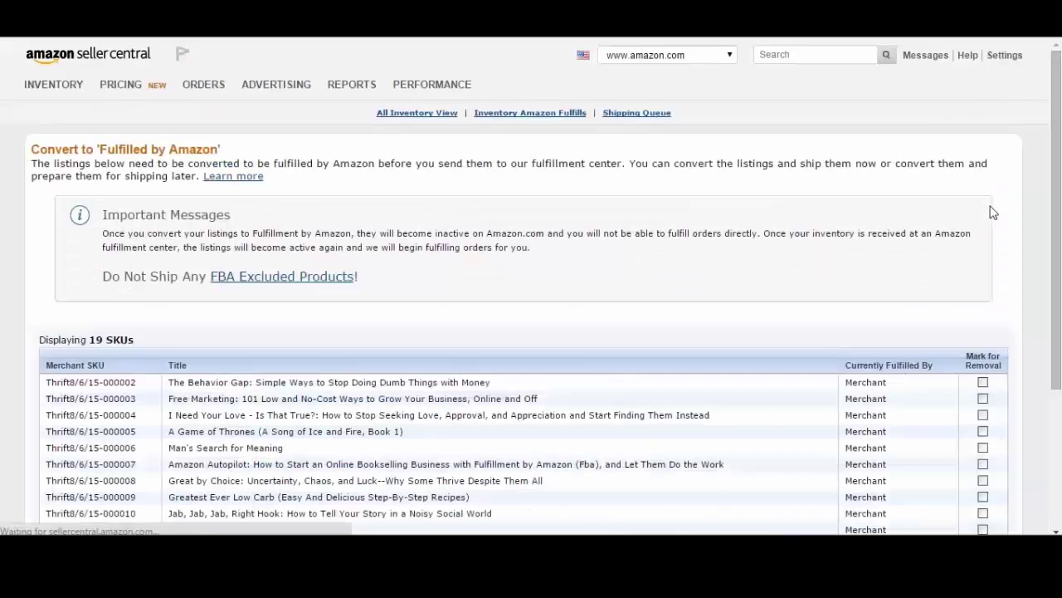
{"action": "scroll", "coordinate": [1060, 263], "scroll_direction": "down", "scroll_amount": 3}
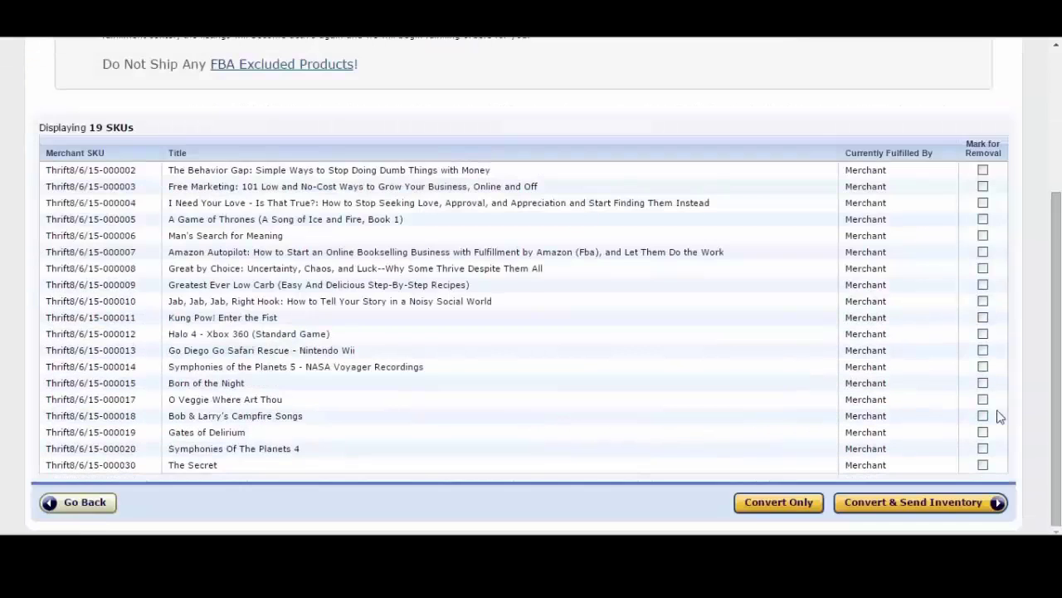
{"action": "left_click", "coordinate": [911, 512]}
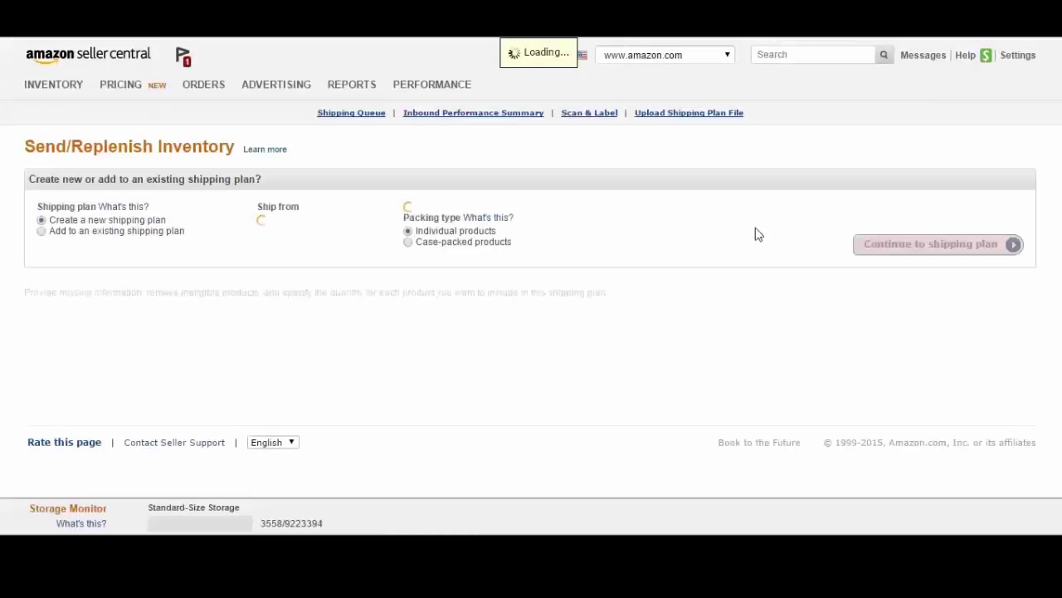
Step: Create the new shipping plan with 1 unit per product and continue past Prepare Products
{"action": "left_click", "coordinate": [923, 303]}
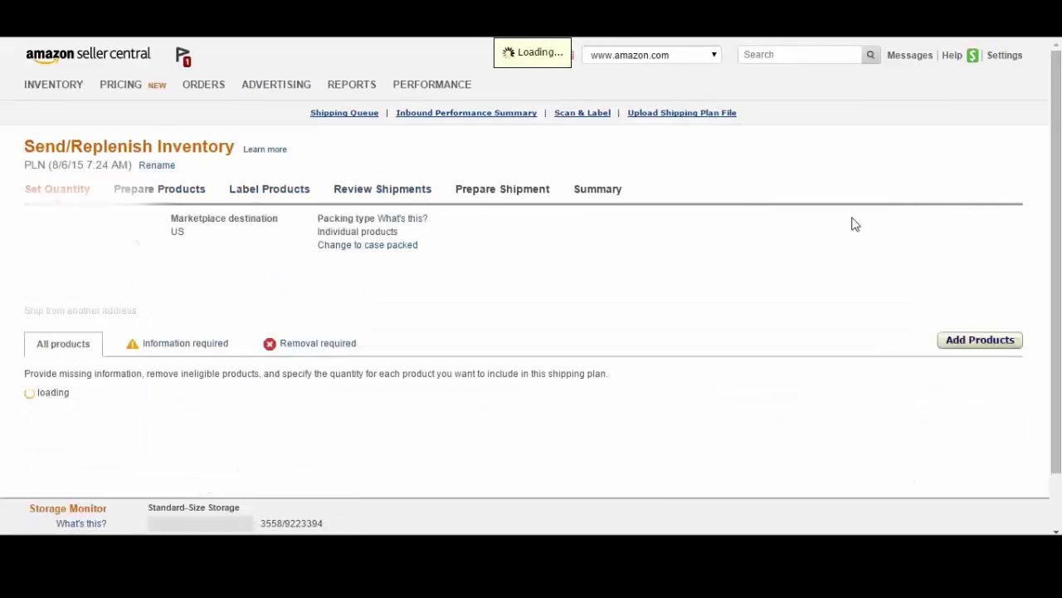
{"action": "scroll", "coordinate": [855, 224], "scroll_direction": "down", "scroll_amount": 2}
{"action": "left_click", "coordinate": [933, 291]}
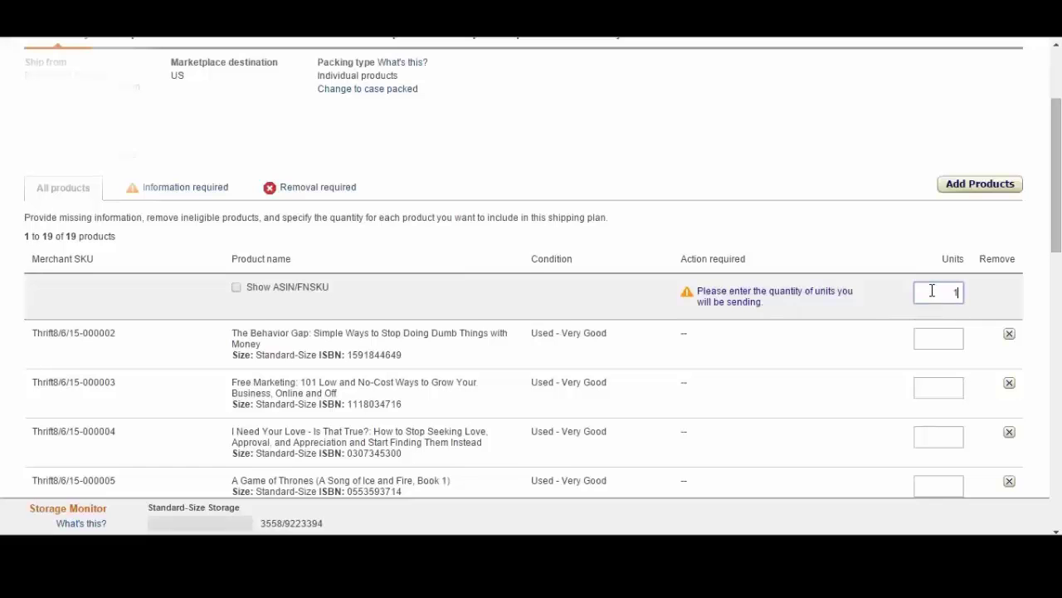
{"action": "type", "text": "1"}
{"action": "scroll", "coordinate": [963, 349], "scroll_direction": "down", "scroll_amount": 10}
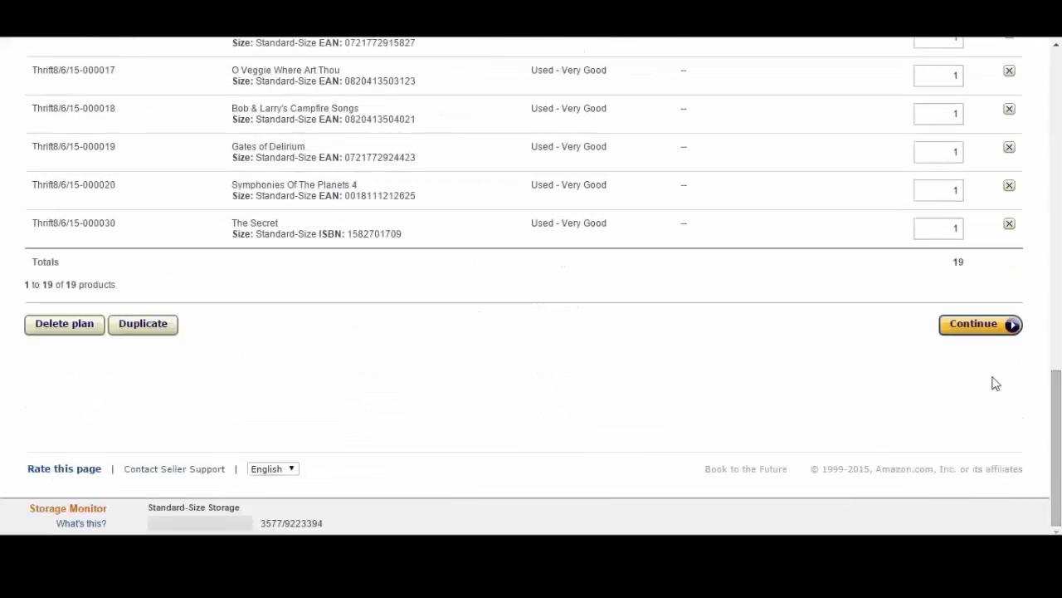
{"action": "left_click", "coordinate": [988, 332]}
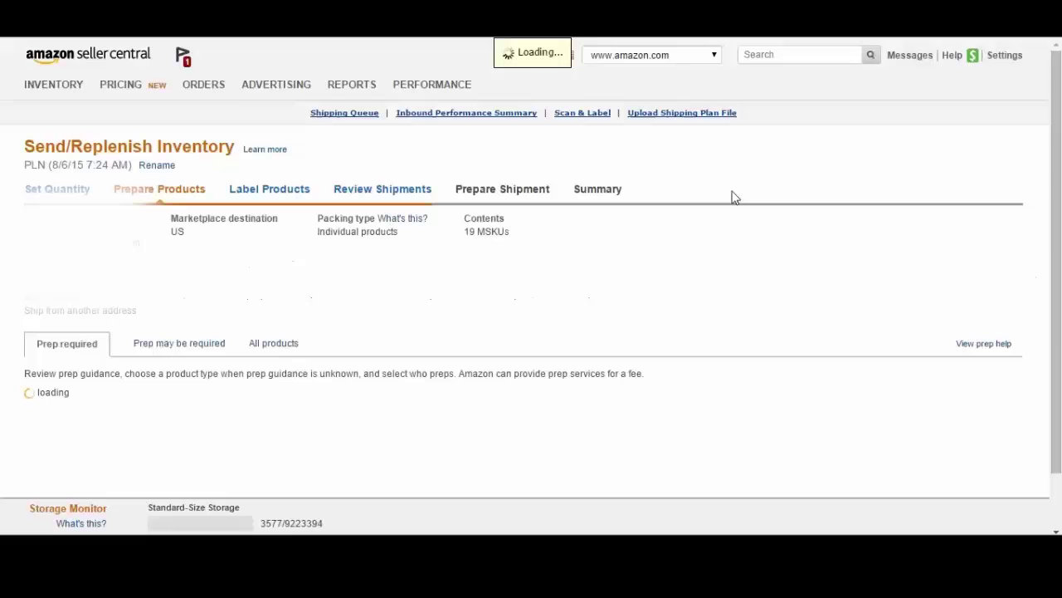
{"action": "scroll", "coordinate": [703, 249], "scroll_direction": "down", "scroll_amount": 1}
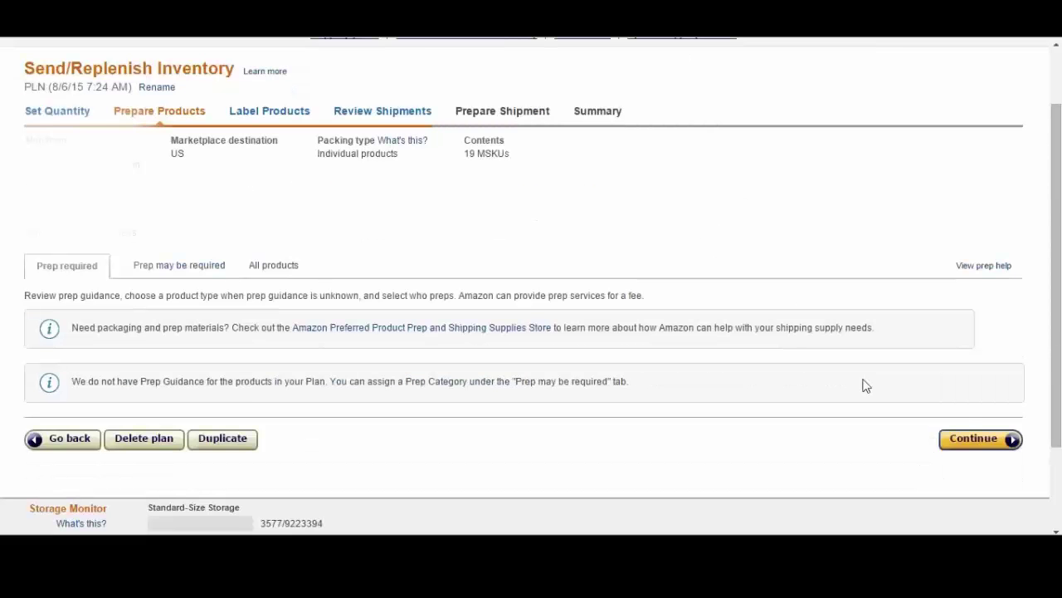
{"action": "left_click", "coordinate": [973, 438]}
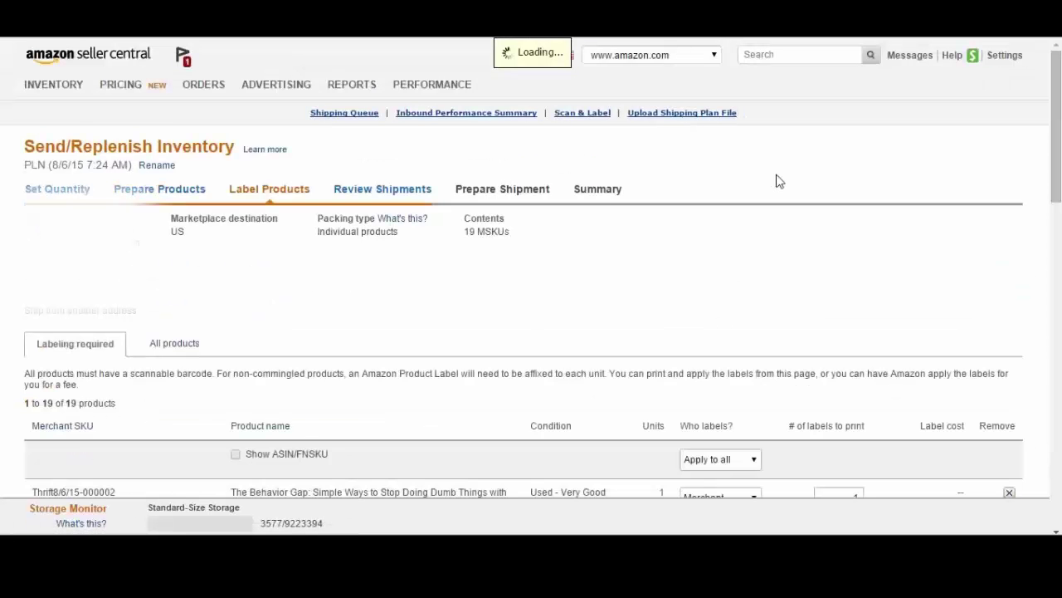
Step: Print labels for this page and open the downloaded product labels PDF
{"action": "scroll", "coordinate": [778, 181], "scroll_direction": "down", "scroll_amount": 3}
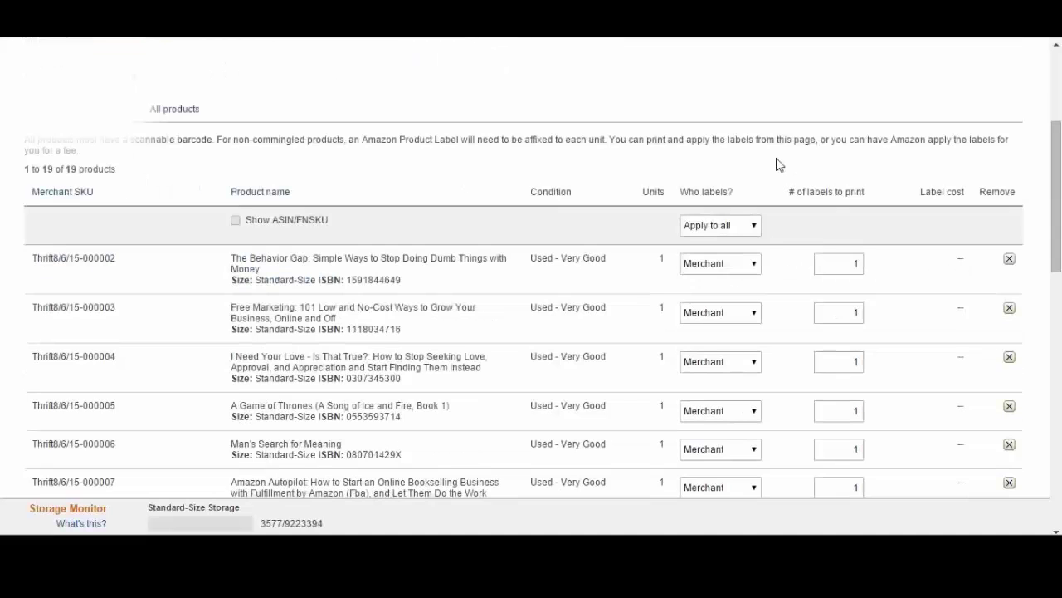
{"action": "left_click_drag", "start_coordinate": [1057, 191], "coordinate": [1049, 213]}
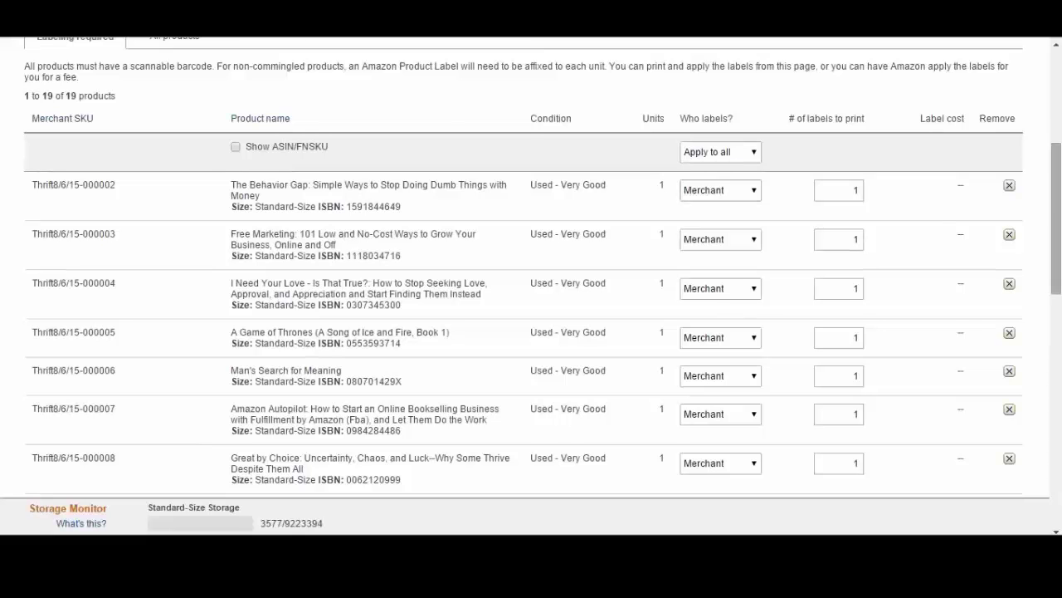
{"action": "scroll", "coordinate": [1059, 240], "scroll_direction": "down", "scroll_amount": 10}
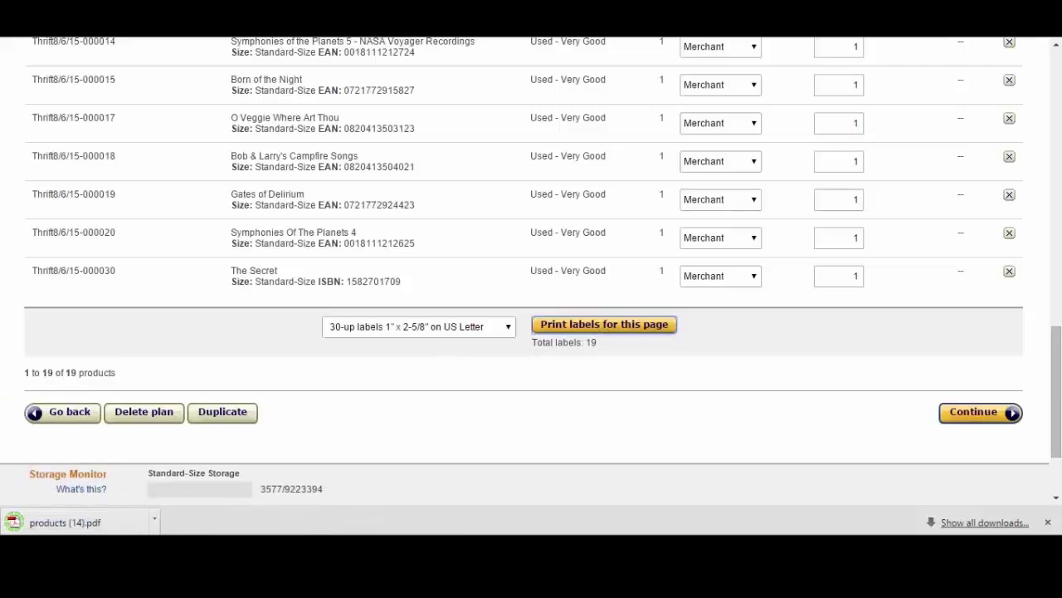
{"action": "left_click", "coordinate": [64, 522]}
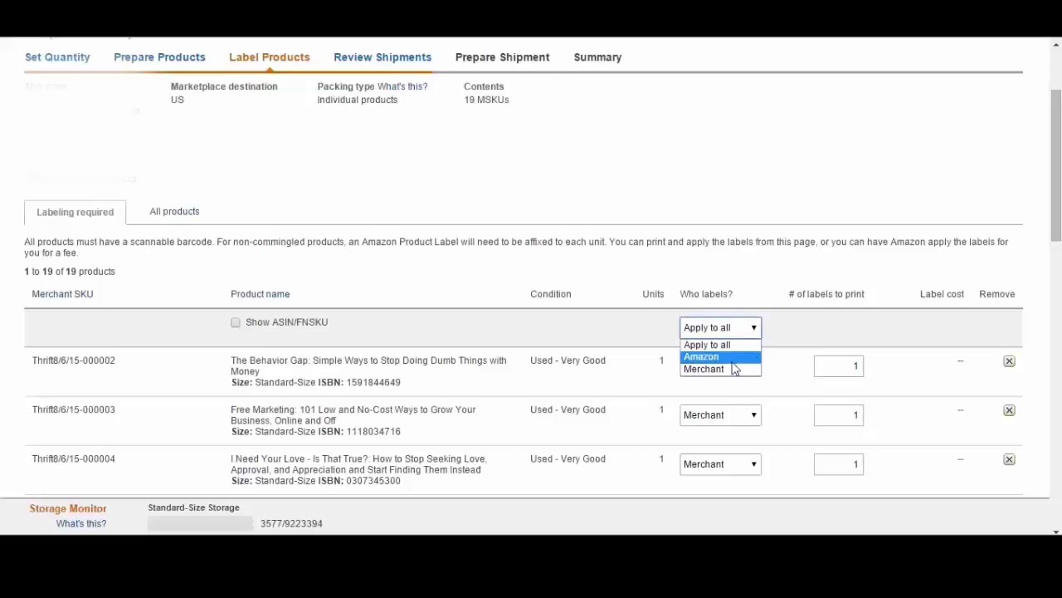
Step: Set Who labels? to Amazon, then back to Merchant for all products
{"action": "left_click", "coordinate": [734, 357]}
{"action": "left_click_drag", "start_coordinate": [1055, 245], "coordinate": [1055, 278]}
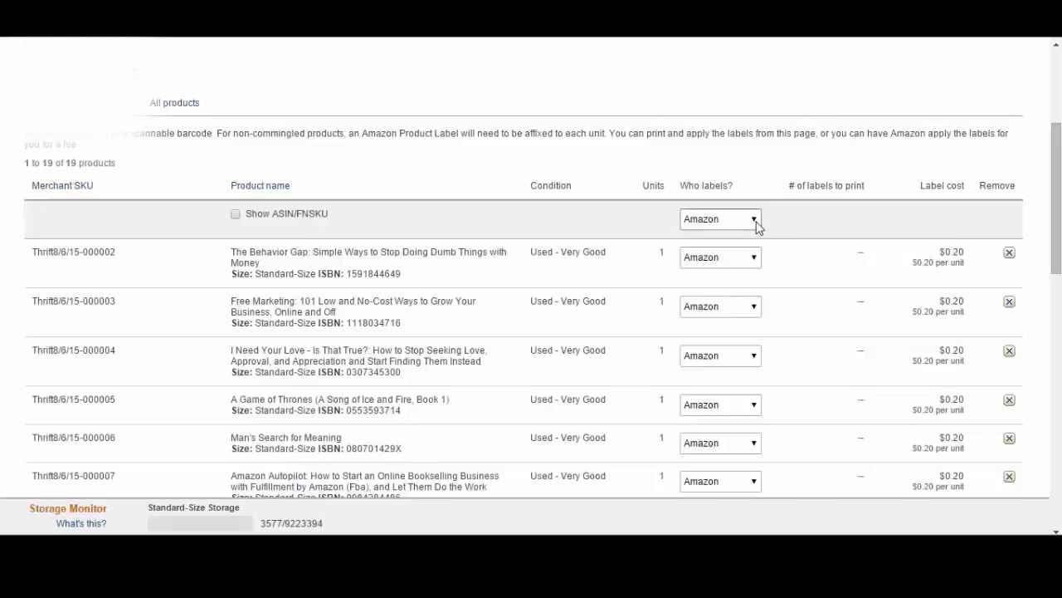
{"action": "left_click", "coordinate": [756, 223]}
{"action": "left_click", "coordinate": [742, 261]}
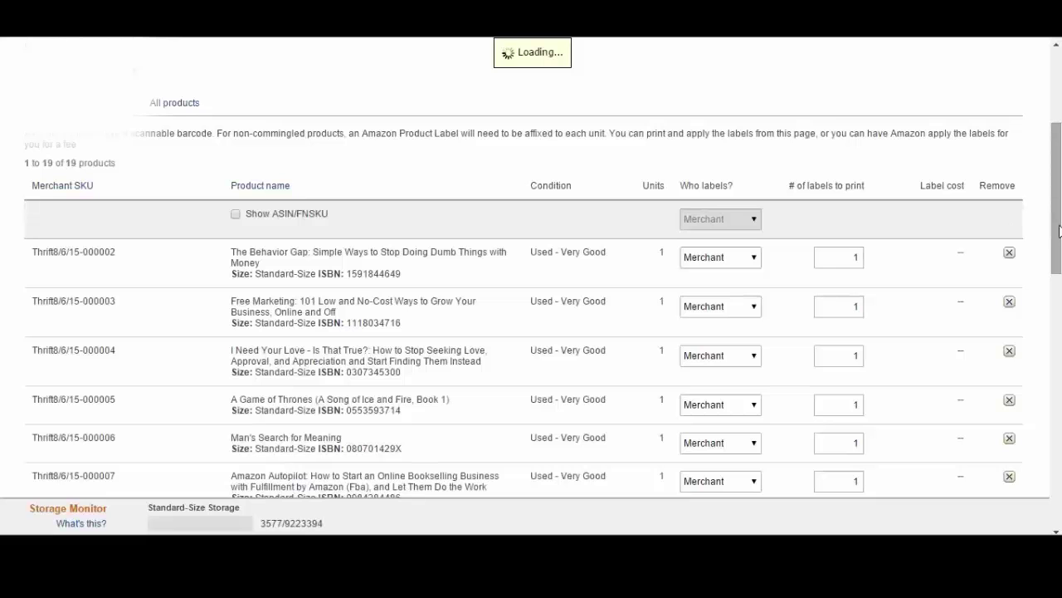
{"action": "left_click_drag", "start_coordinate": [1059, 230], "coordinate": [1057, 482]}
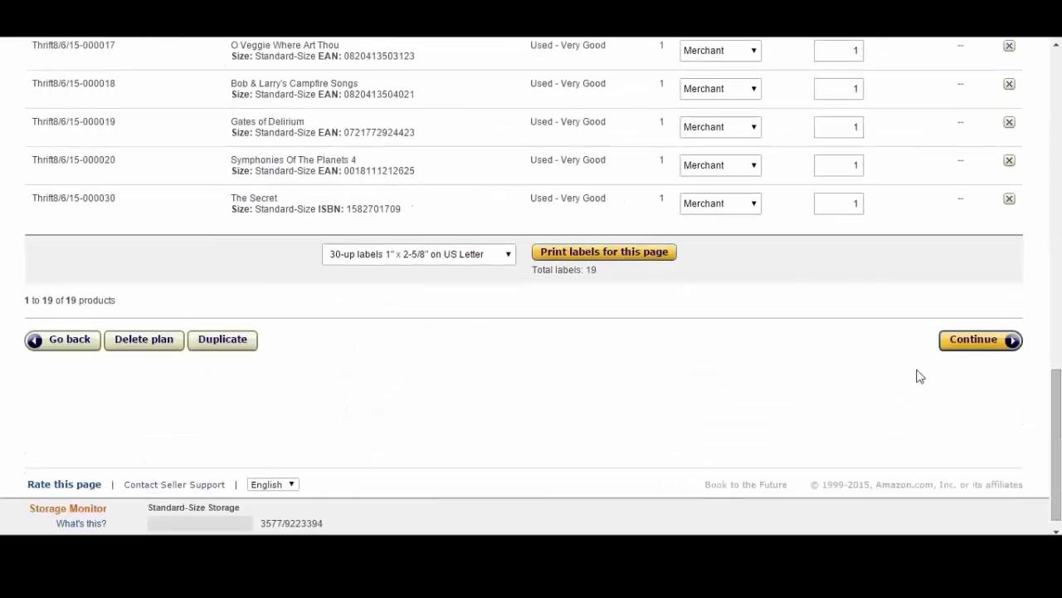
Step: Review the planned shipment of 19 units to CVG3 and approve it
{"action": "left_click", "coordinate": [977, 344]}
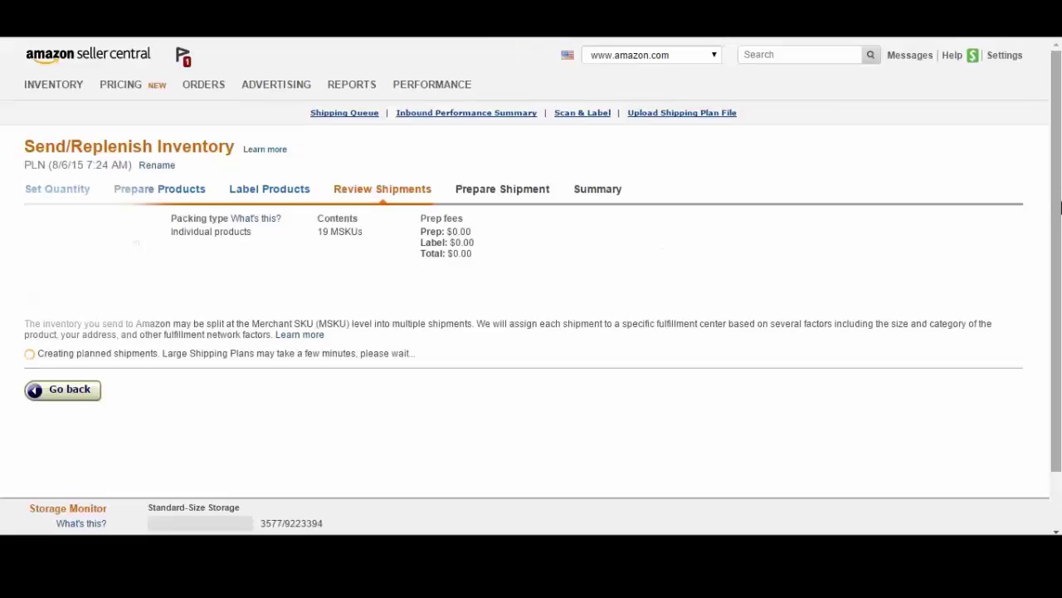
{"action": "left_click_drag", "start_coordinate": [1059, 206], "coordinate": [1057, 321]}
{"action": "left_click", "coordinate": [965, 424]}
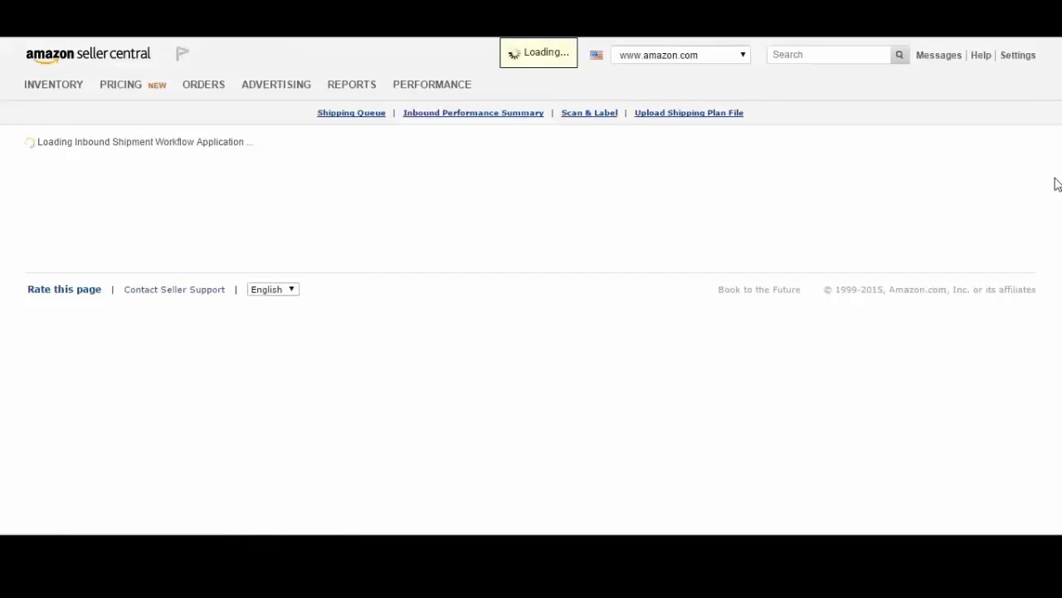
{"action": "scroll", "coordinate": [1058, 183], "scroll_direction": "down", "scroll_amount": 1}
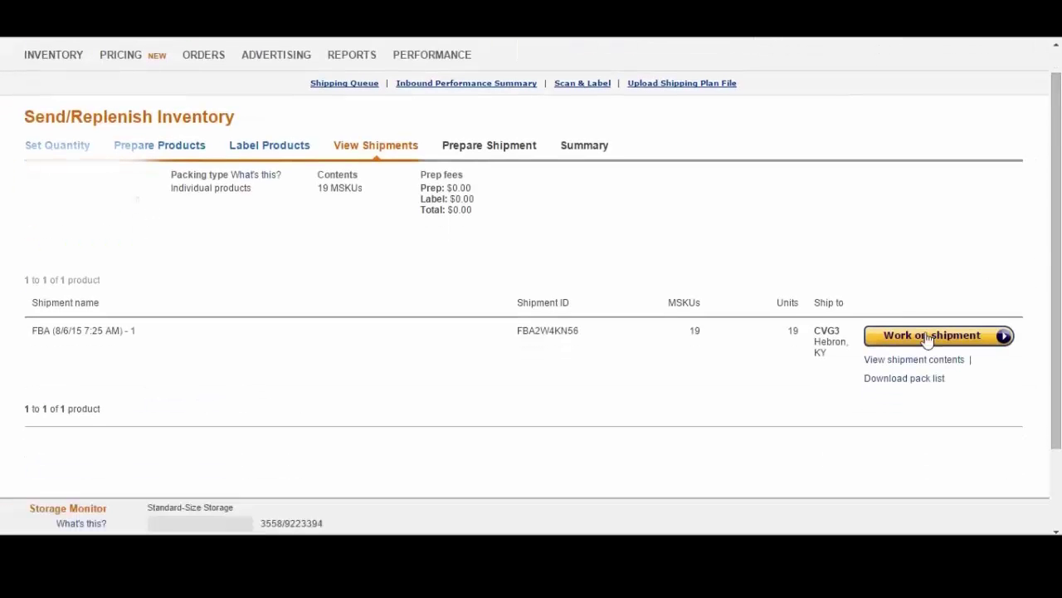
Step: Work on the shipment, set the number of boxes to 1 and the box weight to 12 lb
{"action": "left_click", "coordinate": [934, 337]}
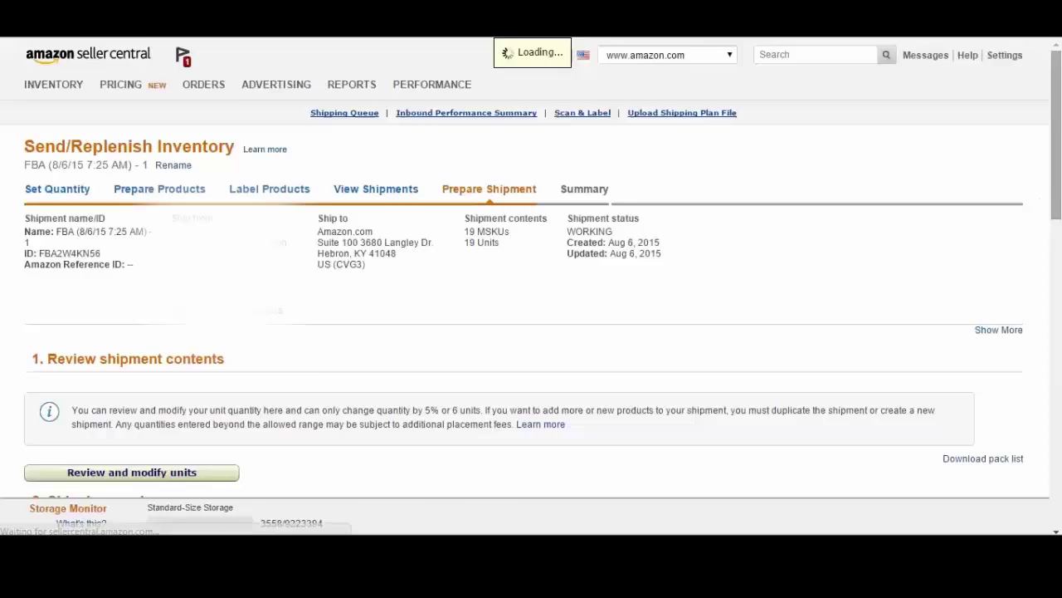
{"action": "scroll", "coordinate": [286, 420], "scroll_direction": "down", "scroll_amount": 5}
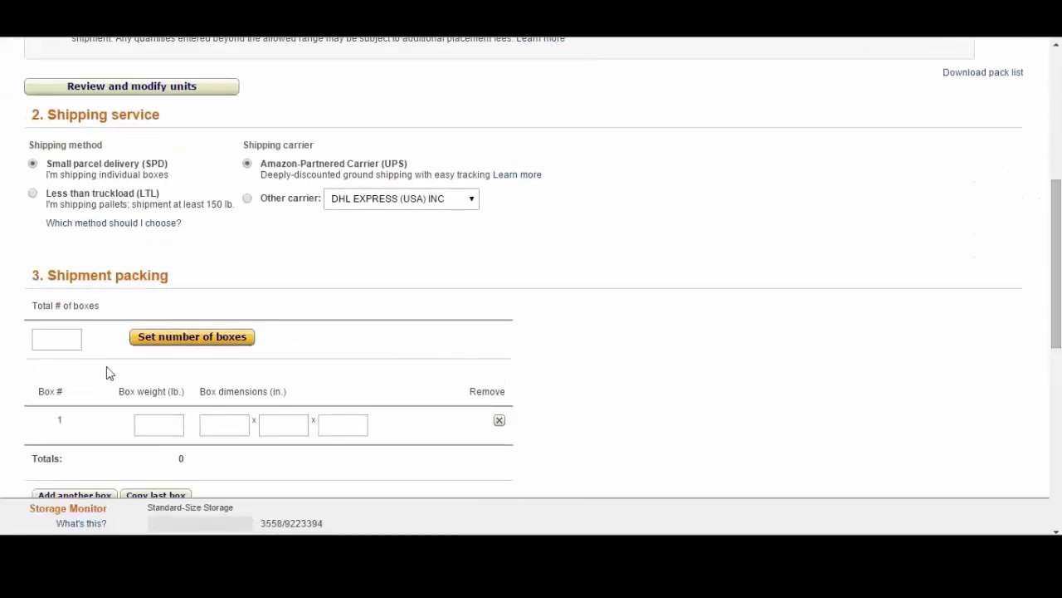
{"action": "type", "text": "1"}
{"action": "left_click", "coordinate": [178, 341]}
{"action": "left_click", "coordinate": [153, 427]}
{"action": "type", "text": "12"}
Step: Calculate the UPS cost, agree to the terms and accept the $6.26 charges
{"action": "scroll", "coordinate": [162, 423], "scroll_direction": "down", "scroll_amount": 1}
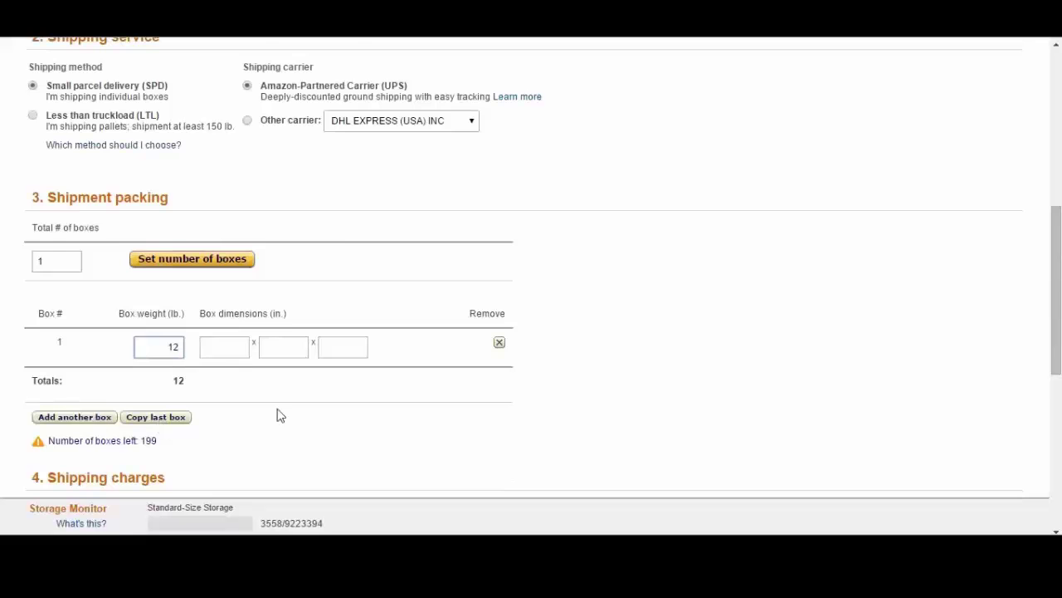
{"action": "scroll", "coordinate": [279, 414], "scroll_direction": "down", "scroll_amount": 1}
{"action": "left_click", "coordinate": [347, 454]}
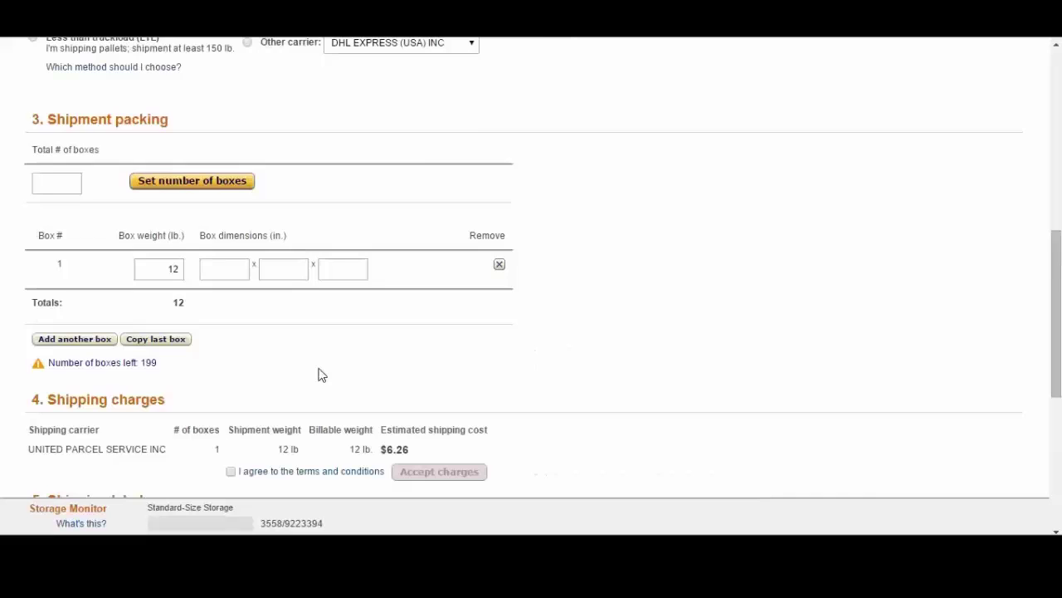
{"action": "scroll", "coordinate": [322, 375], "scroll_direction": "down", "scroll_amount": 2}
{"action": "left_click", "coordinate": [231, 316]}
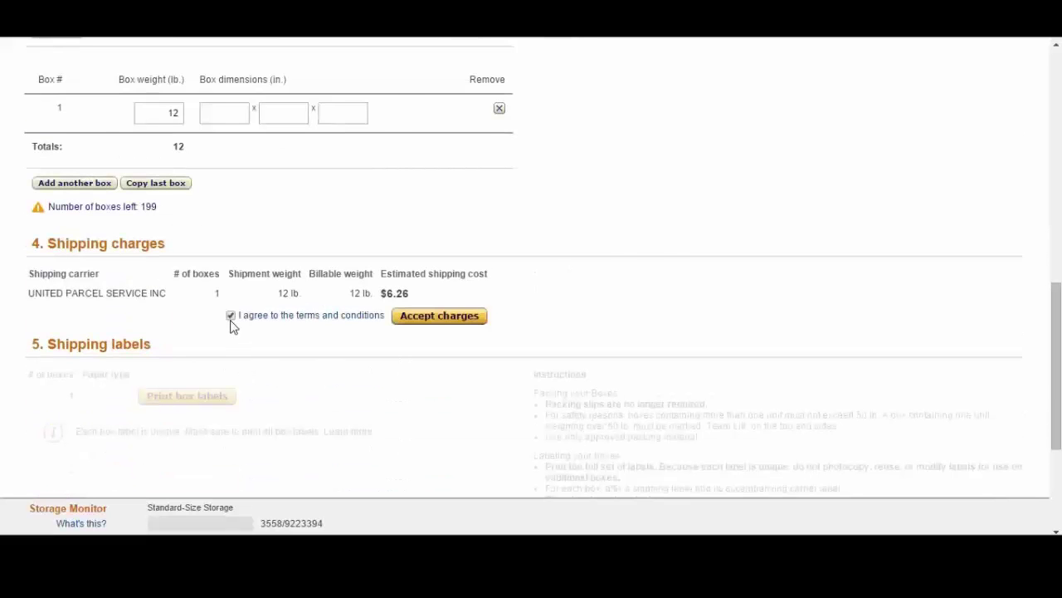
{"action": "left_click", "coordinate": [445, 320]}
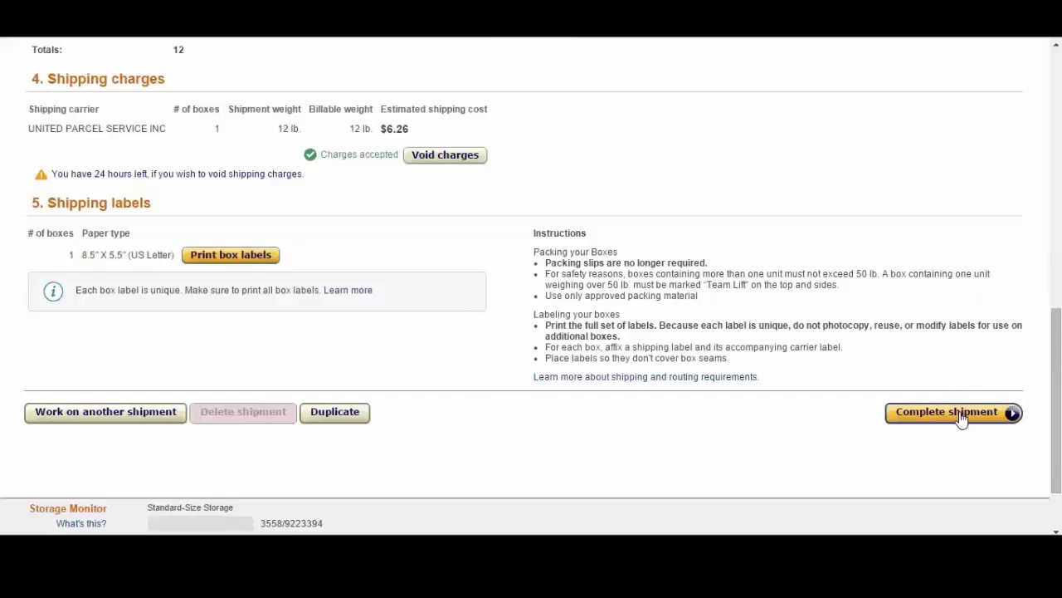
Step: Complete the shipment and mark it as shipped on the Summary page
{"action": "left_click", "coordinate": [960, 415]}
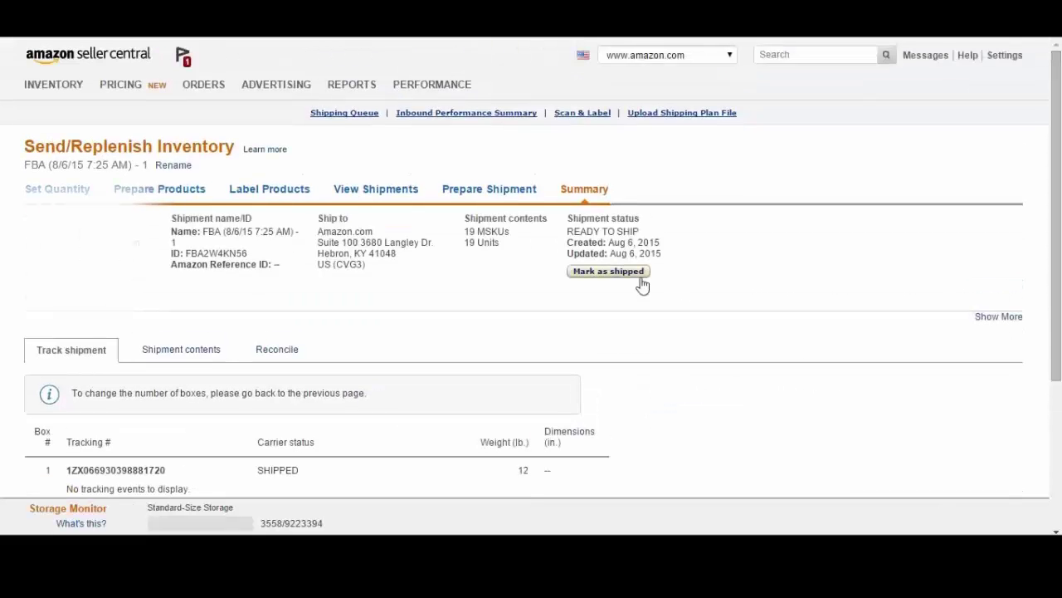
{"action": "left_click", "coordinate": [614, 273]}
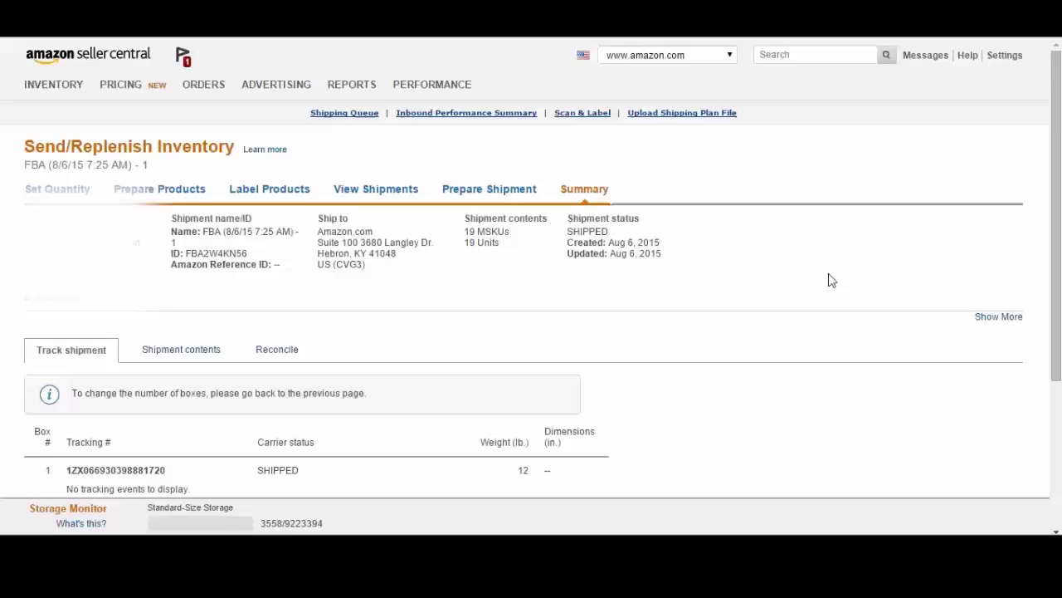